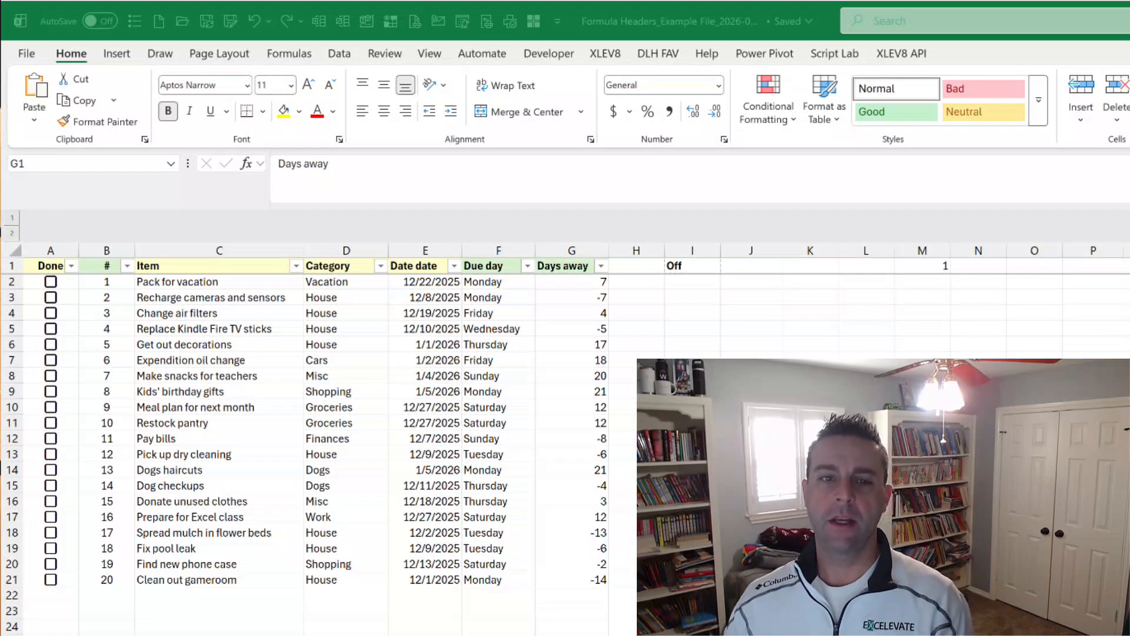
Switch to the Excel workbook and look over the row 1 headers from Item to Days away.
key("alt+Tab")
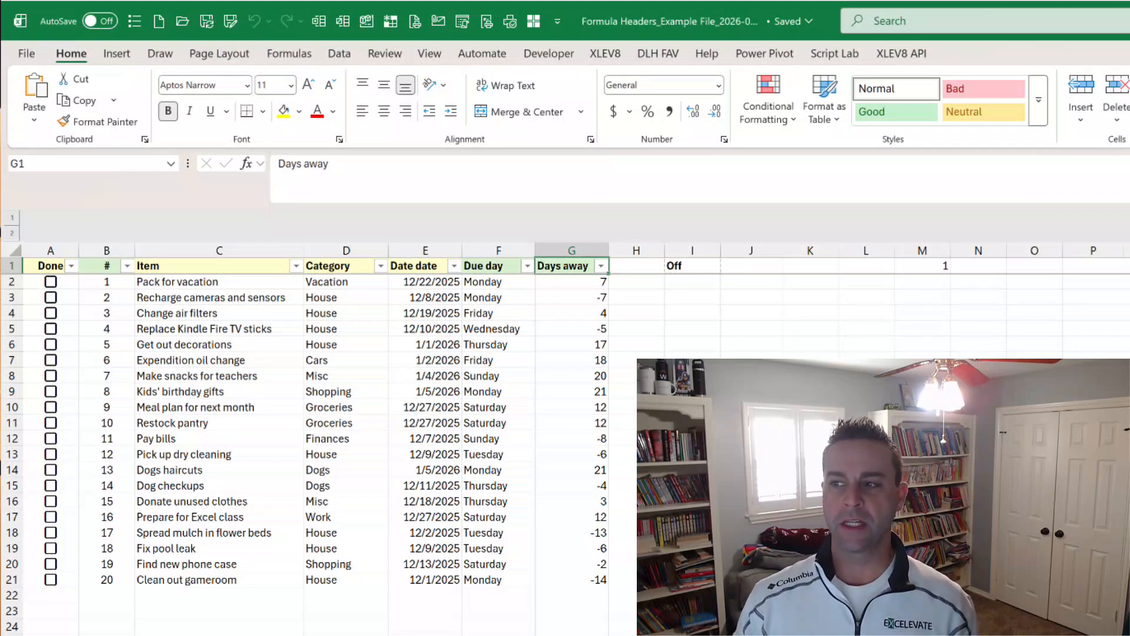
key("Left")
key("Left")
key("Left")
key("Left")
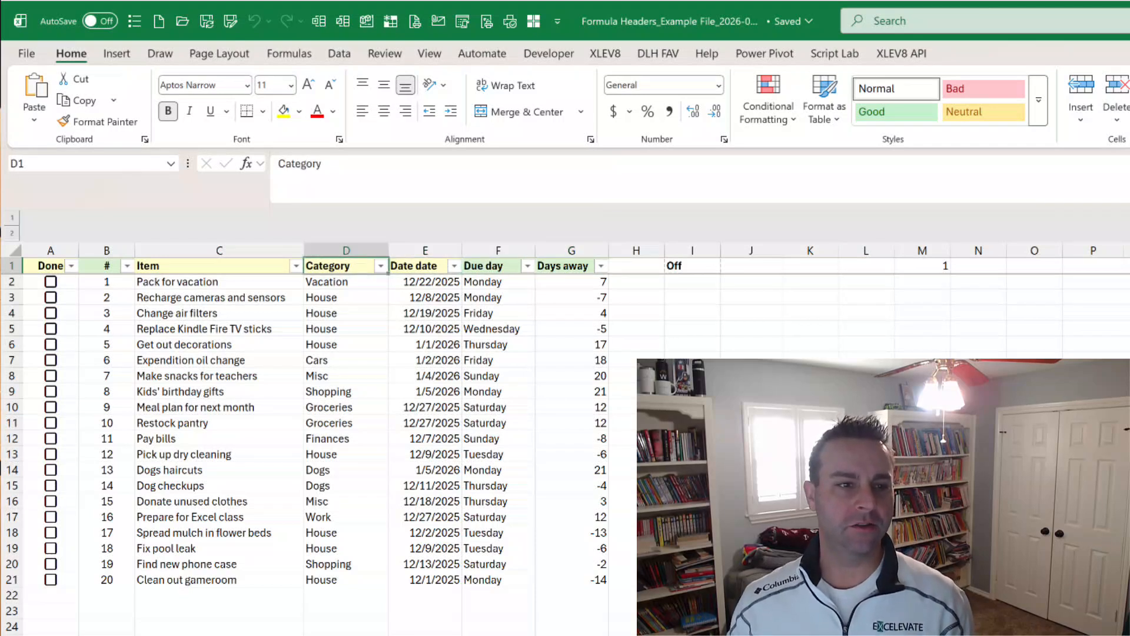
key("Right")
key("Right")
key("Right")
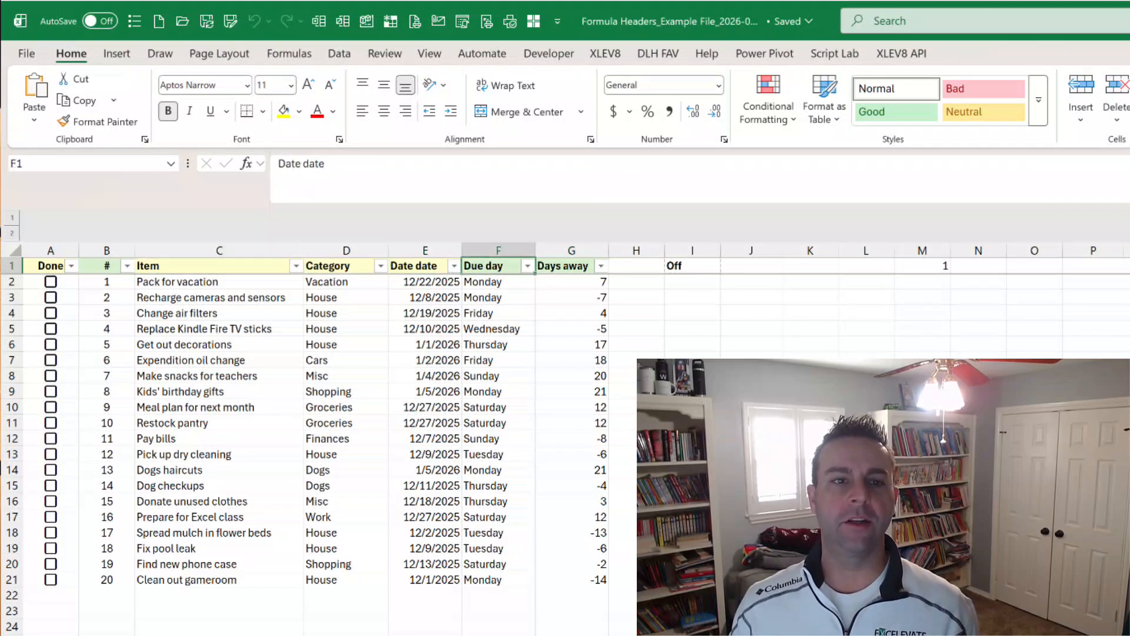
key("Left")
key("Left")
key("Left")
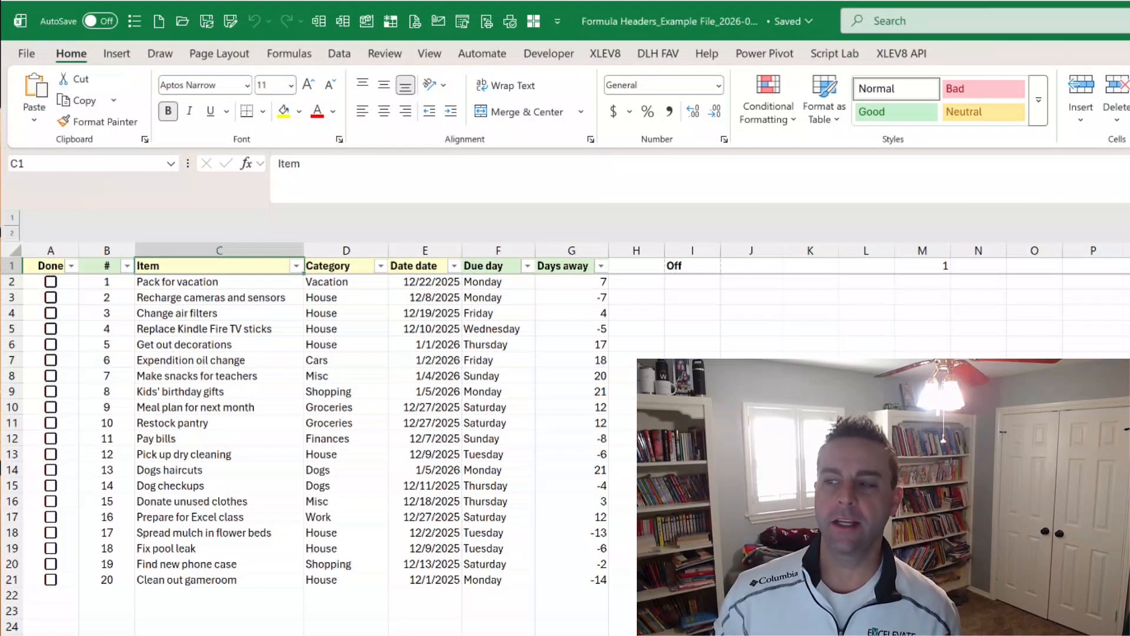
Inspect the row-by-row numbering formulas in the # column at B7, B8 and B9.
key("Down")
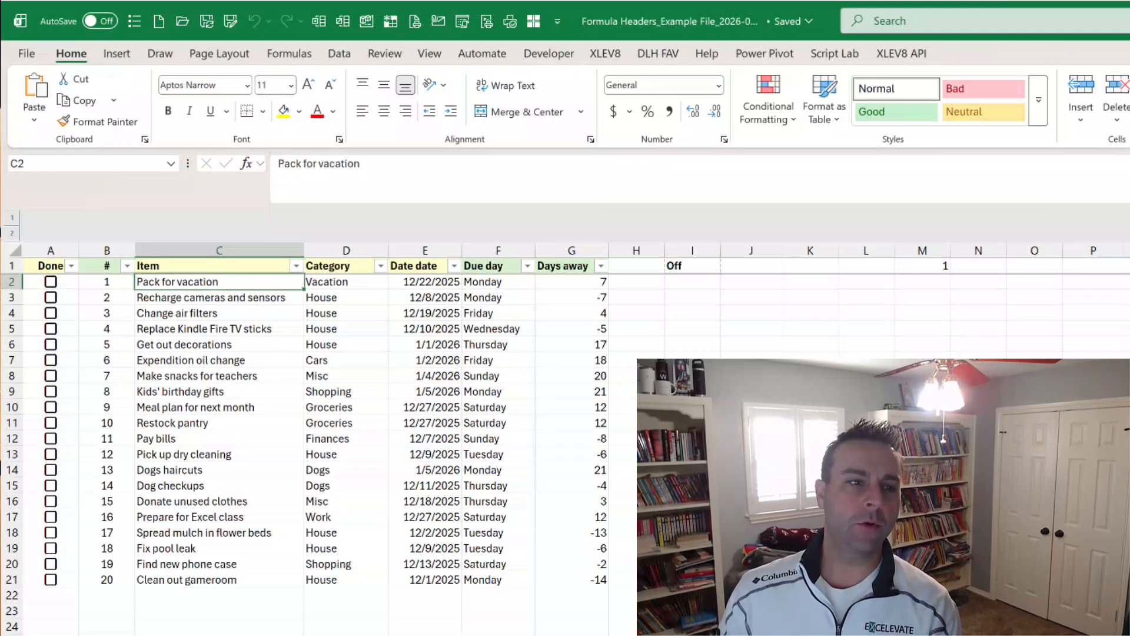
key("Left")
key("Down")
key("Down")
key("Down")
key("Down")
key("Down")
key("F2")
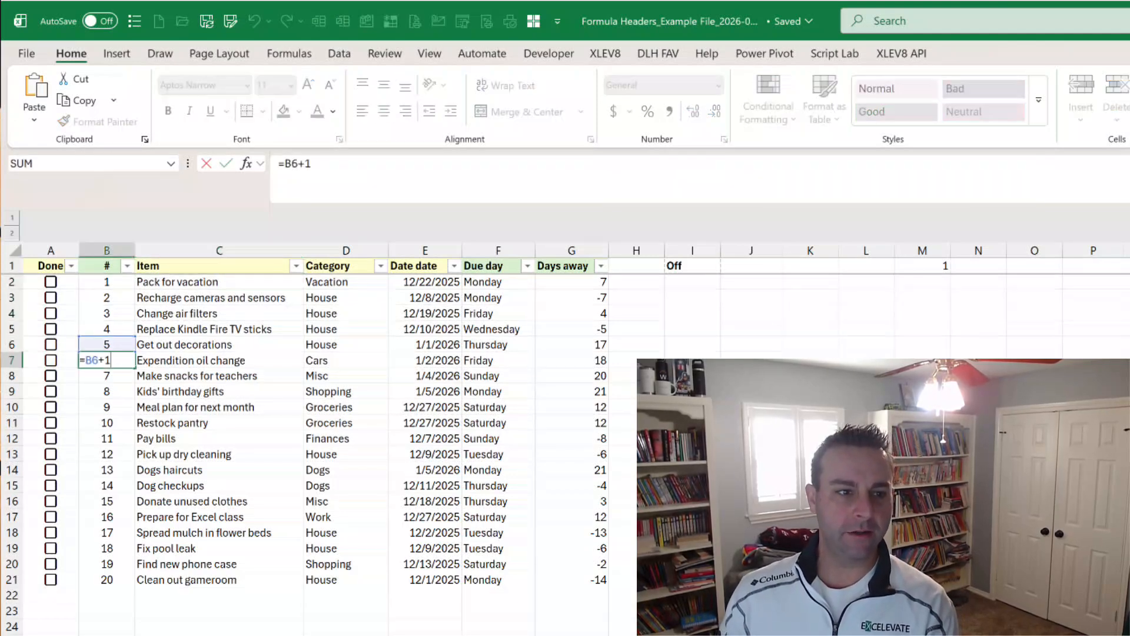
key("Return")
key("F2")
key("Return")
key("F2")
key("Escape")
Examine the Due day and Days away formulas in row 9 and how far the Days away formulas extend down.
key("Right")
key("Right")
key("Right")
key("Right")
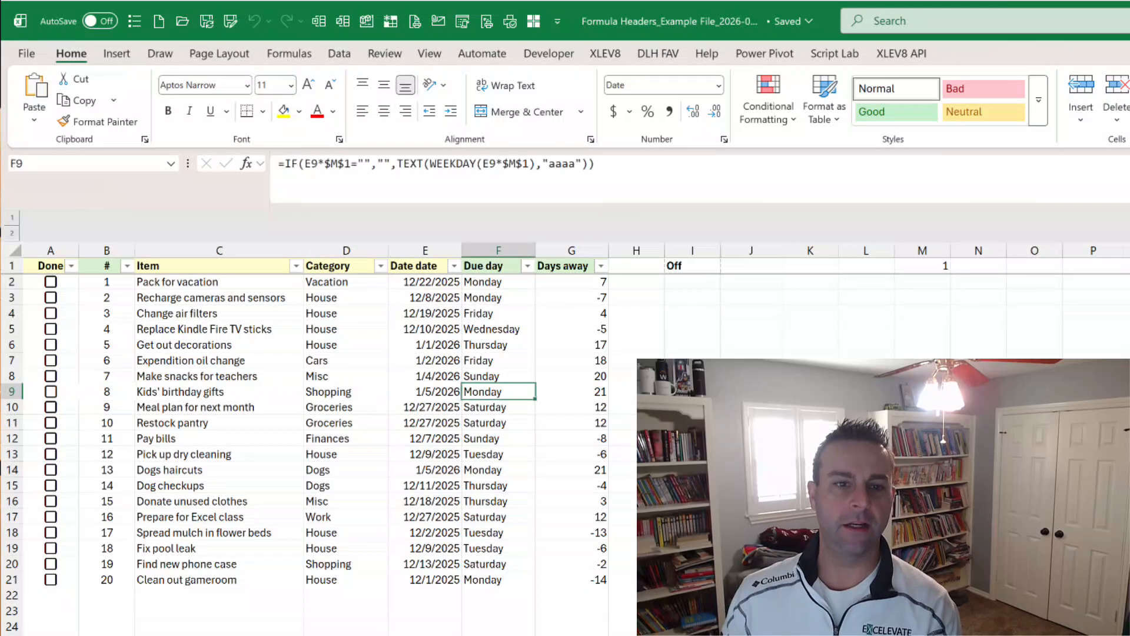
key("Right")
key("F2")
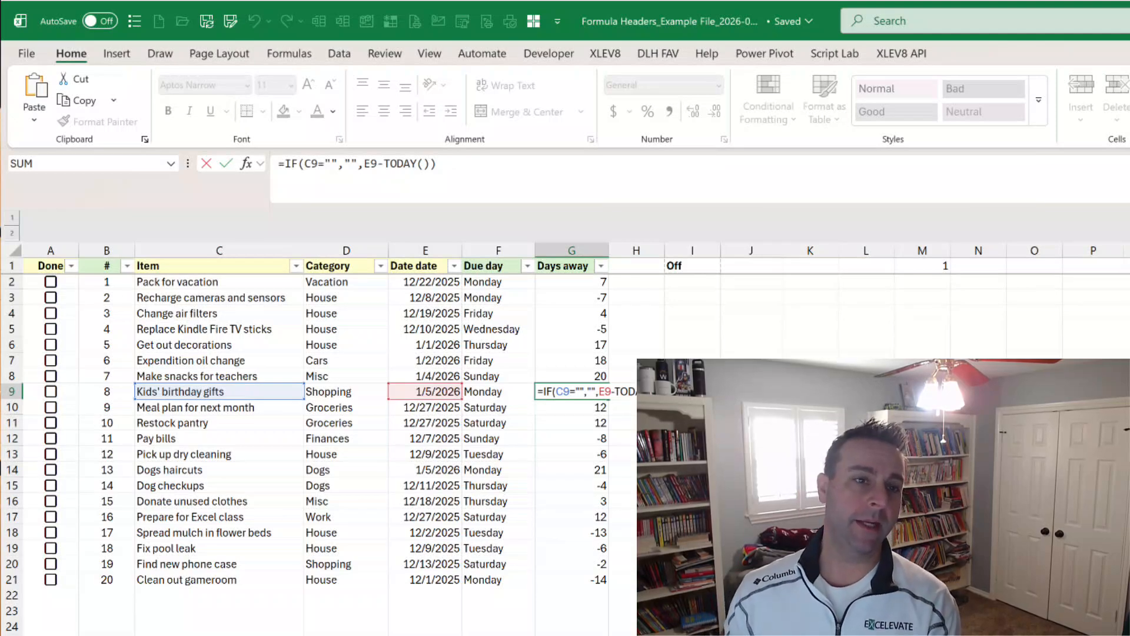
key("Escape")
key("ctrl+Down")
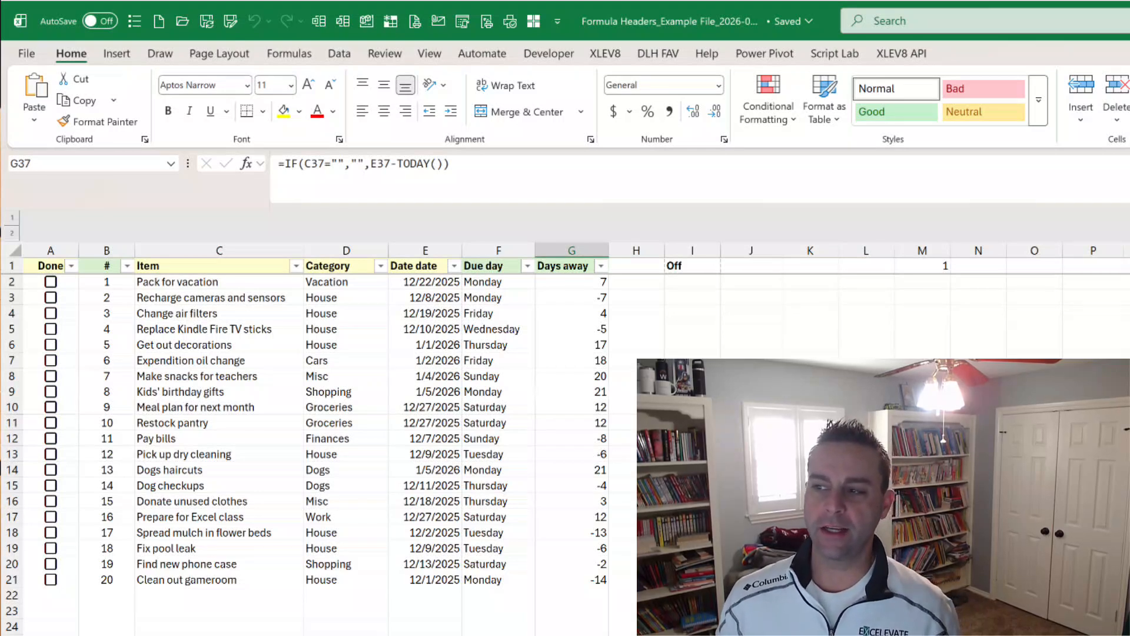
key("ctrl+Up")
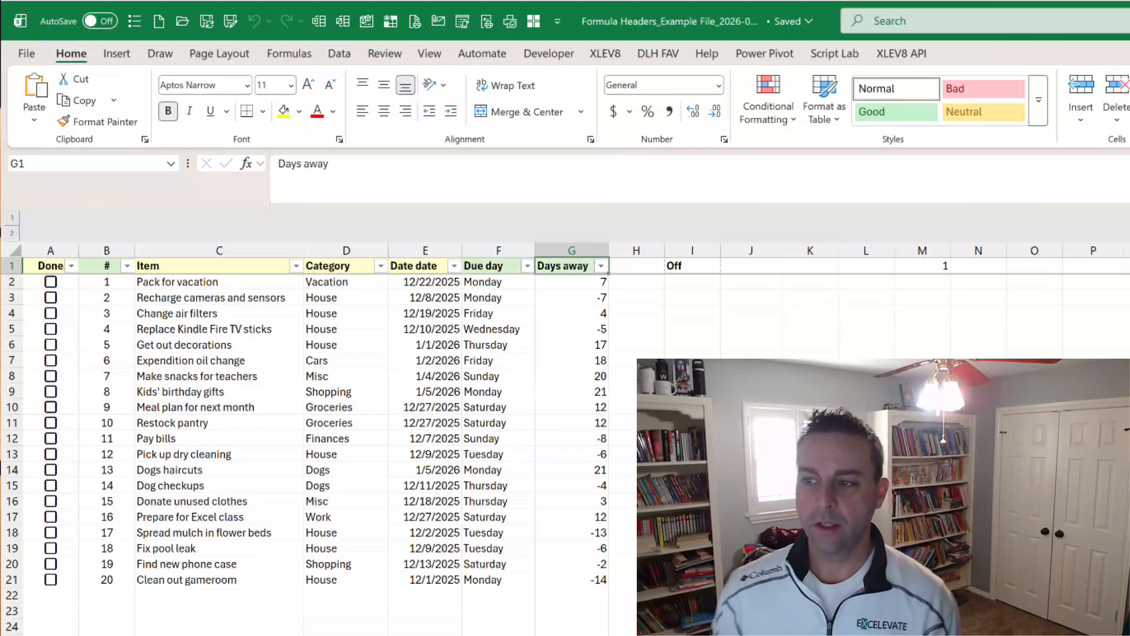
key("Down")
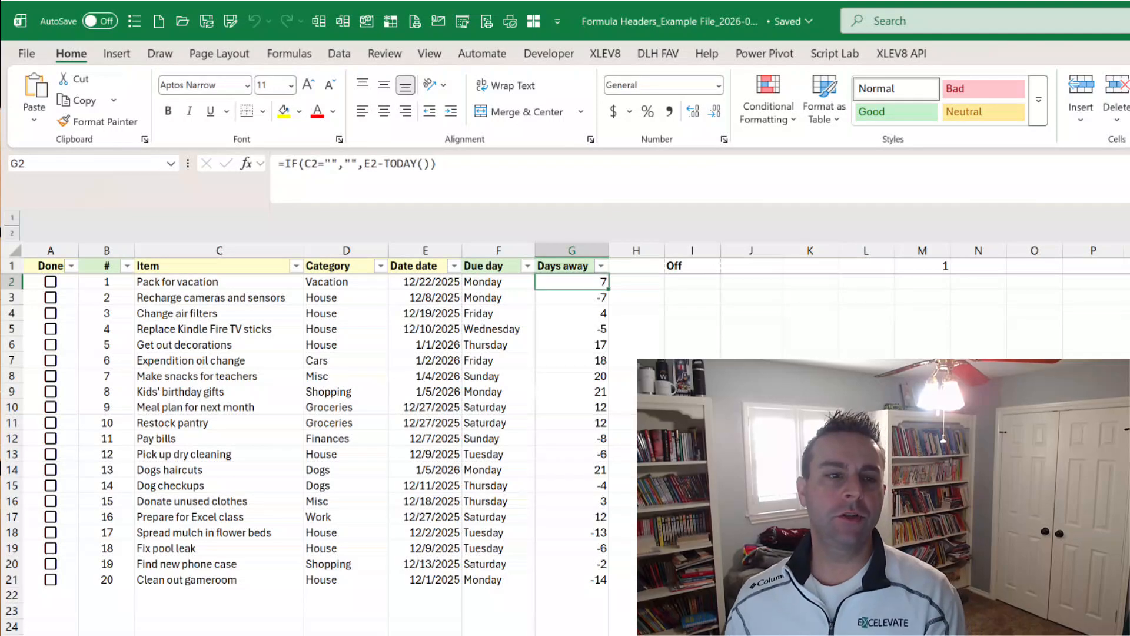
Try deleting worksheet rows 9 to 11 and undo the deletion.
left_click(13, 391)
left_click_drag(18, 398, 13, 423)
right_click(13, 421)
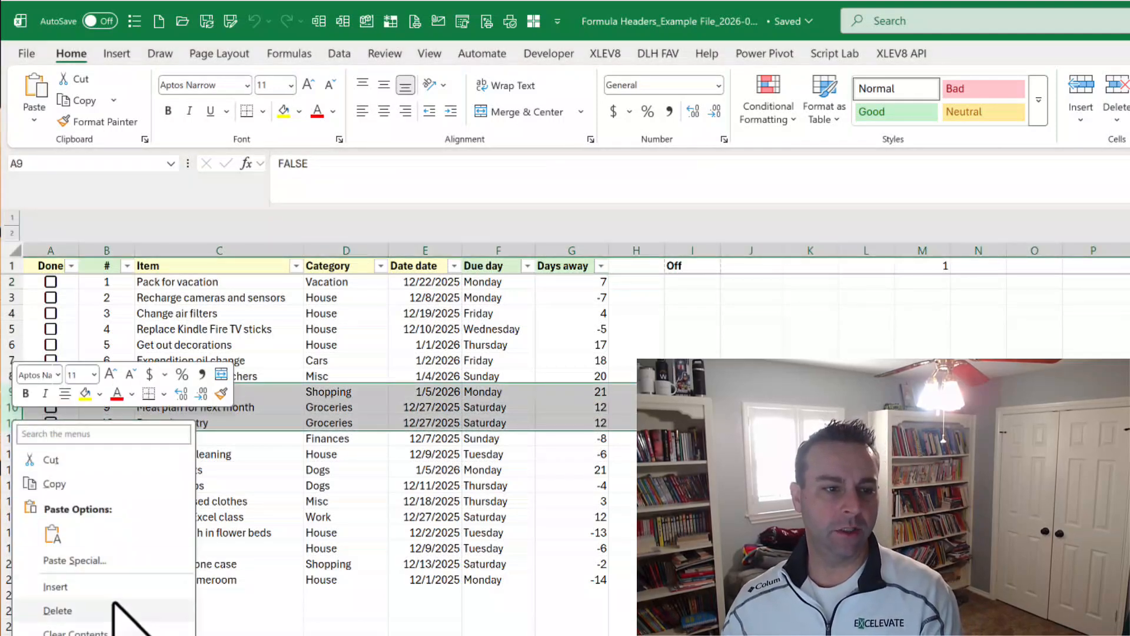
left_click(53, 613)
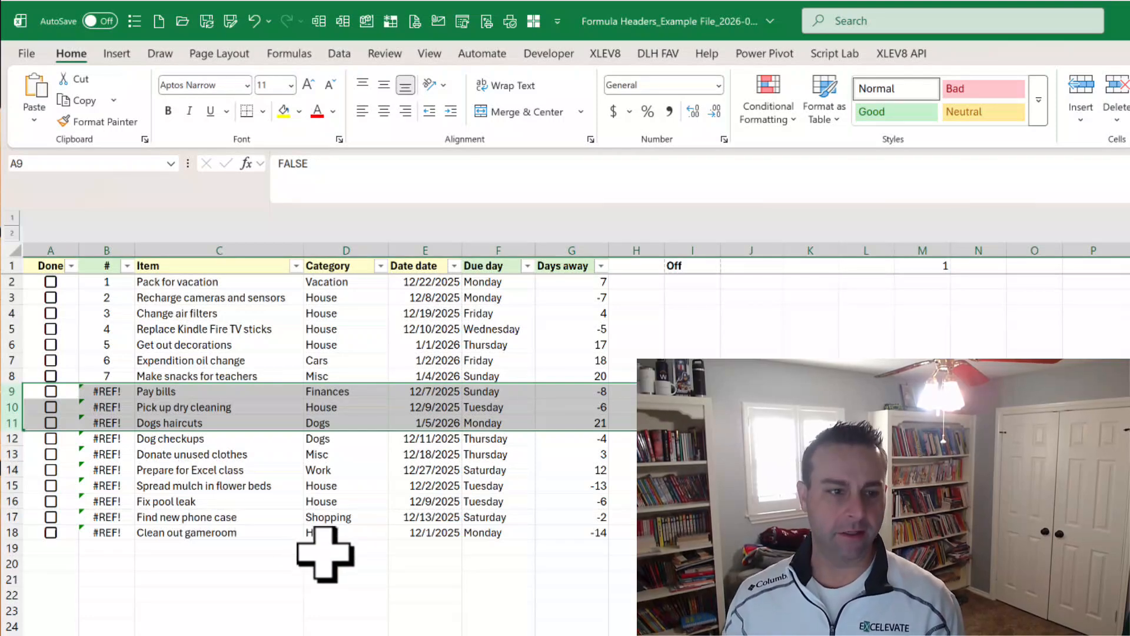
key("ctrl+z")
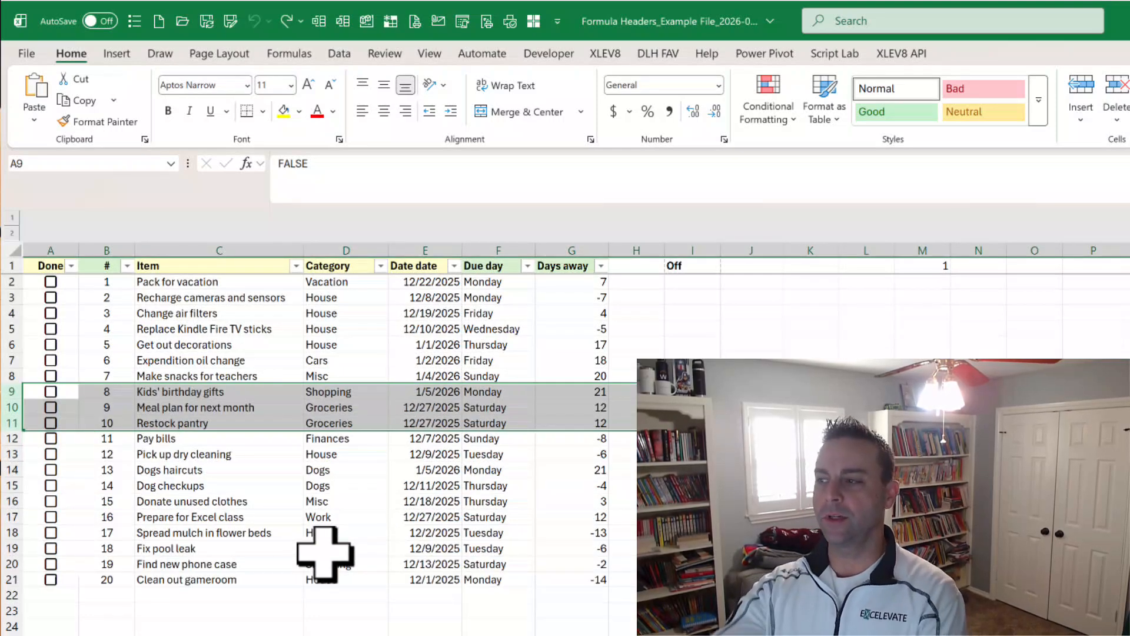
Try clearing all the task data below the headers and undo the clearing.
key("ctrl+Home")
key("Down")
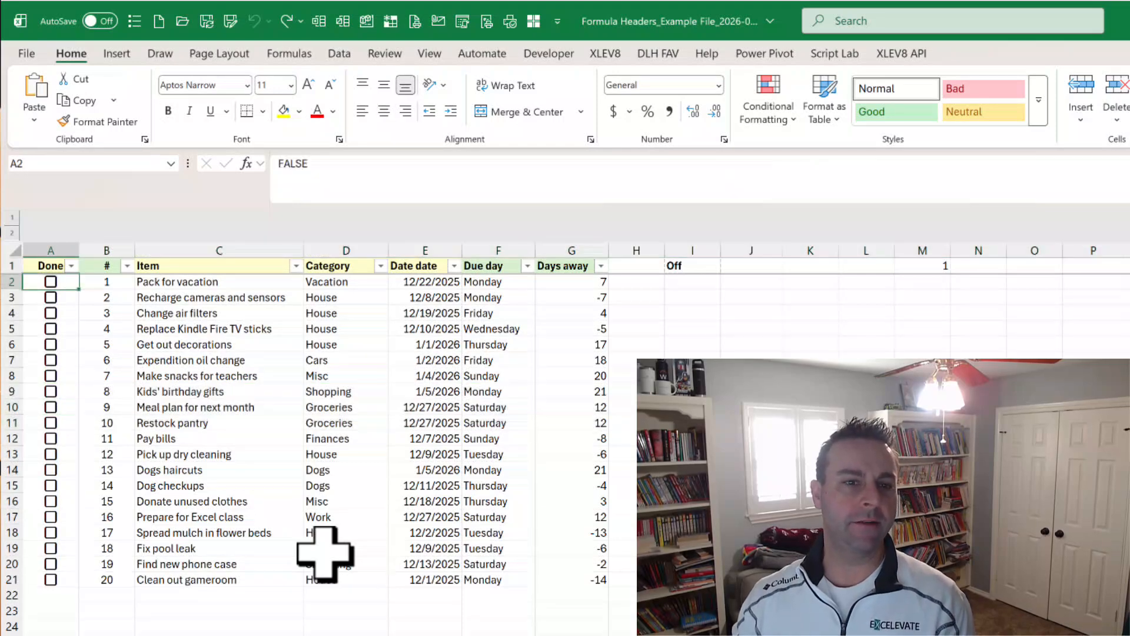
key("ctrl+a")
key("Delete")
key("Right")
key("Right")
key("Right")
key("Right")
key("Right")
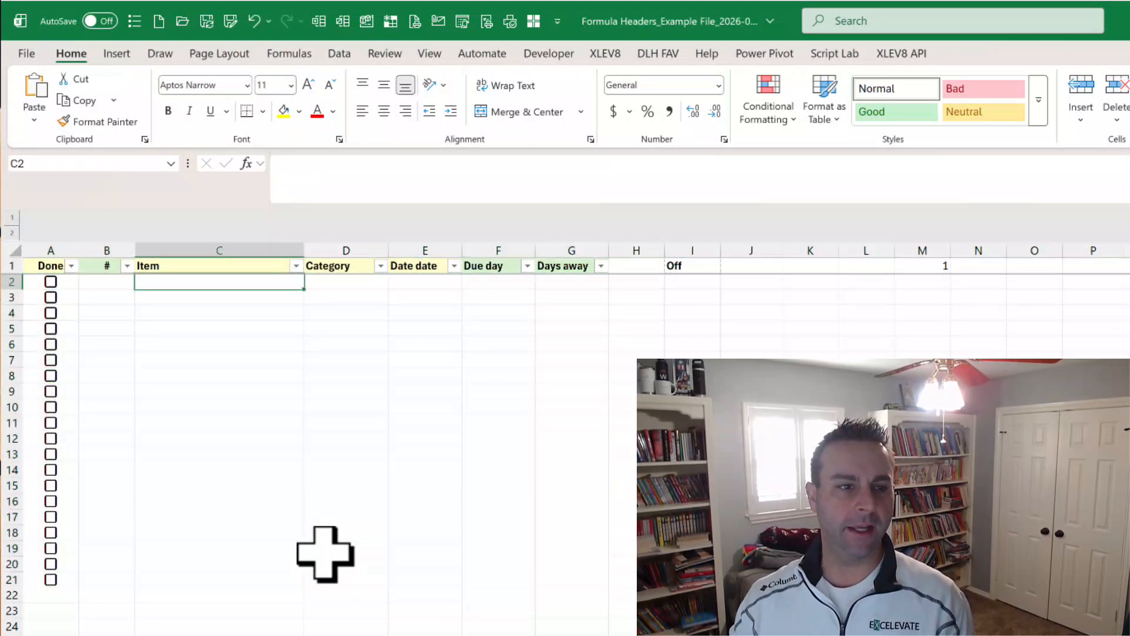
key("Right")
key("Up")
key("Down")
key("Left")
key("Left")
key("Left")
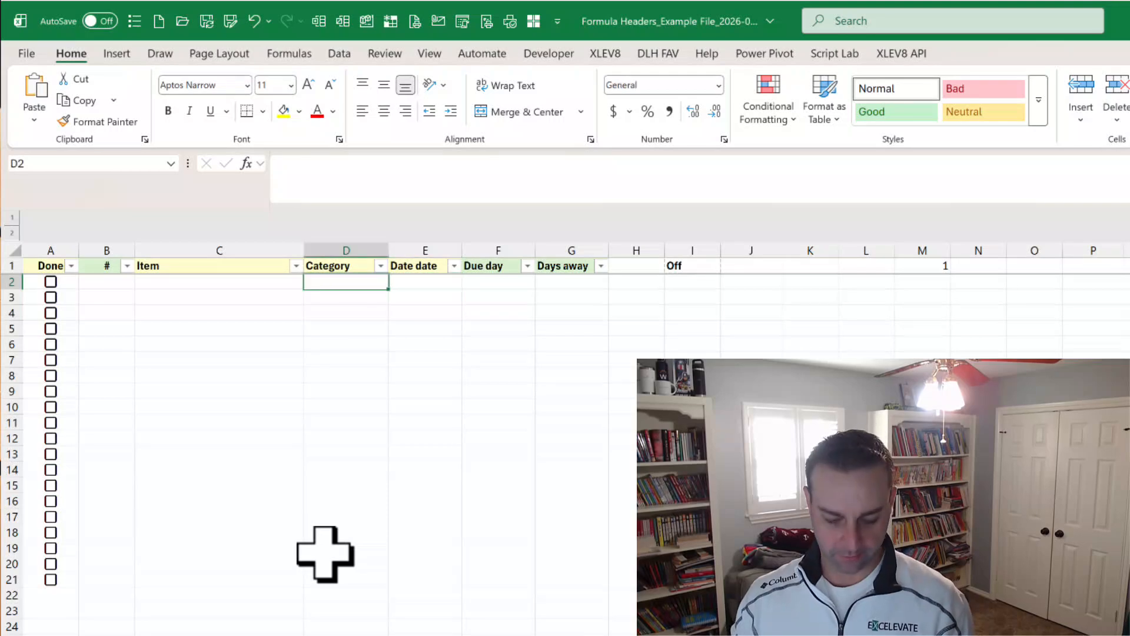
key("ctrl+z")
key("Left")
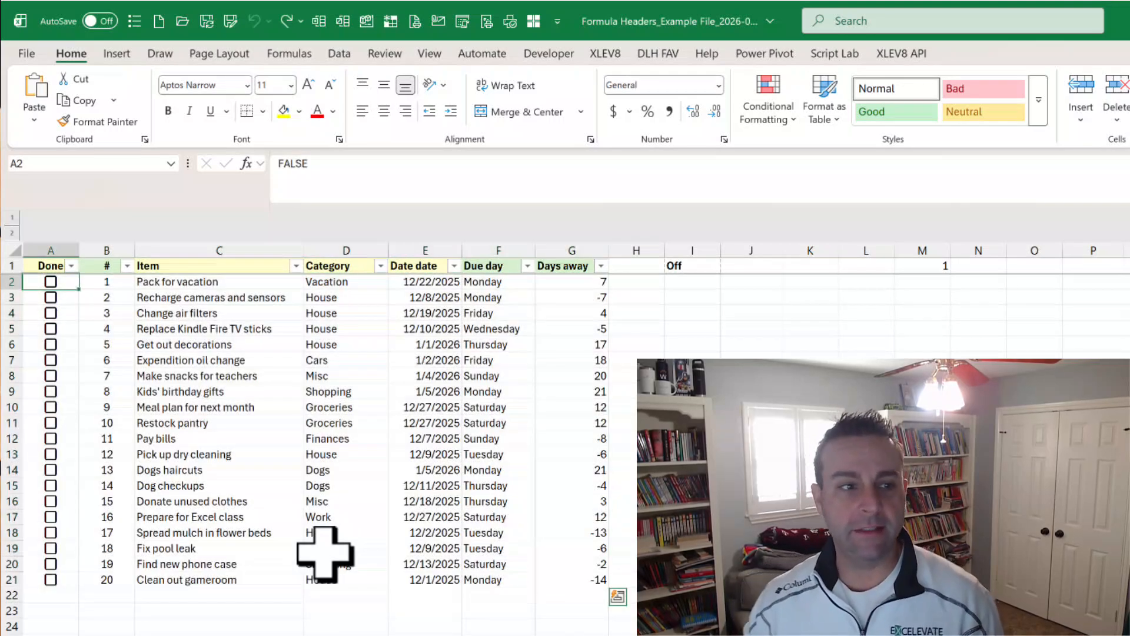
On the formula-header sheet, examine the formula in the # header B1 and the numbering beside the last task.
key("Right")
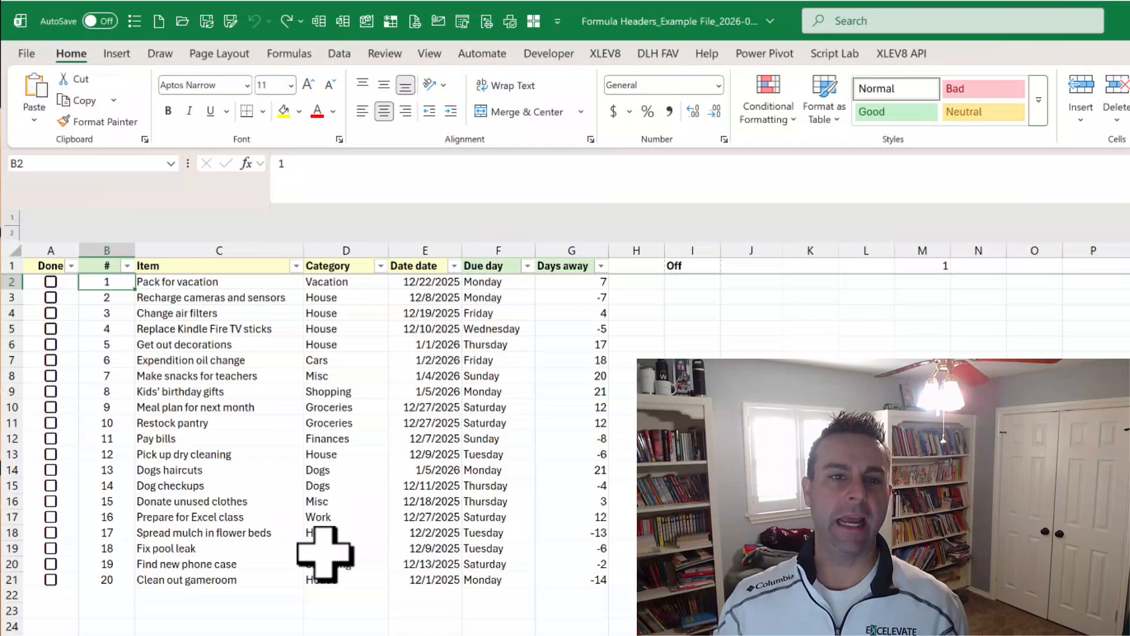
key("Up")
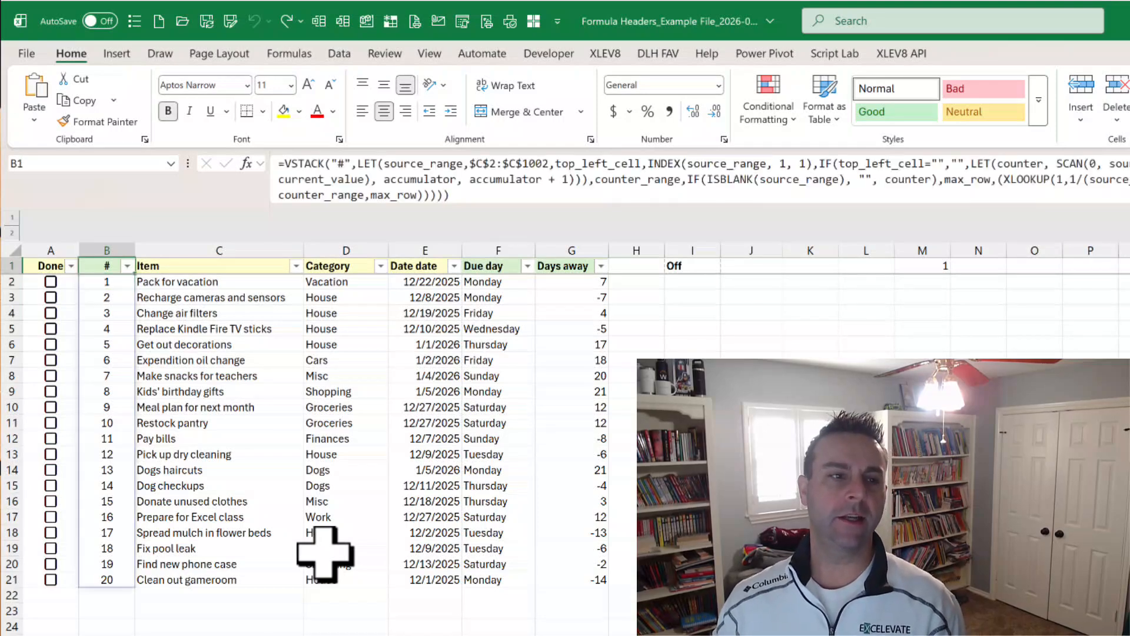
key("Right")
key("Down")
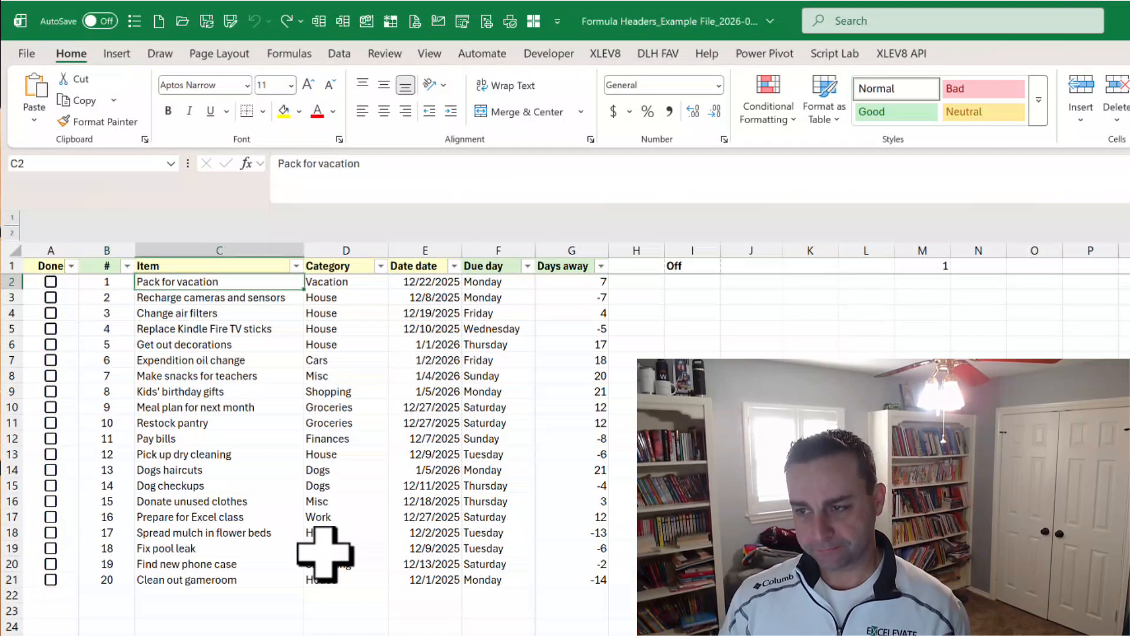
key("Down")
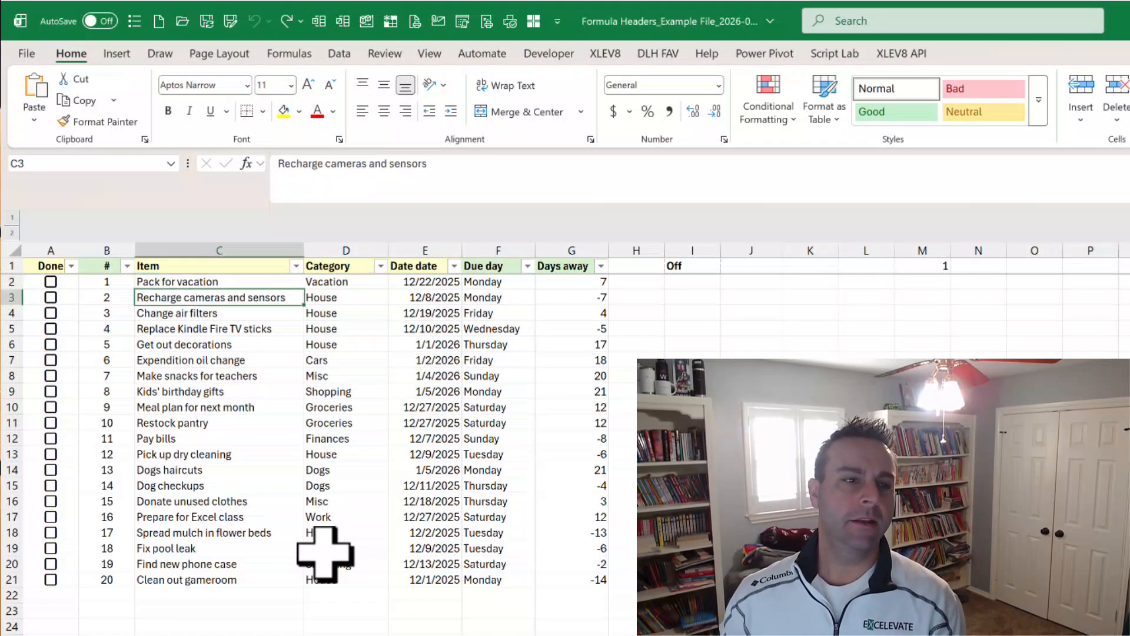
key("ctrl+Down")
key("Left")
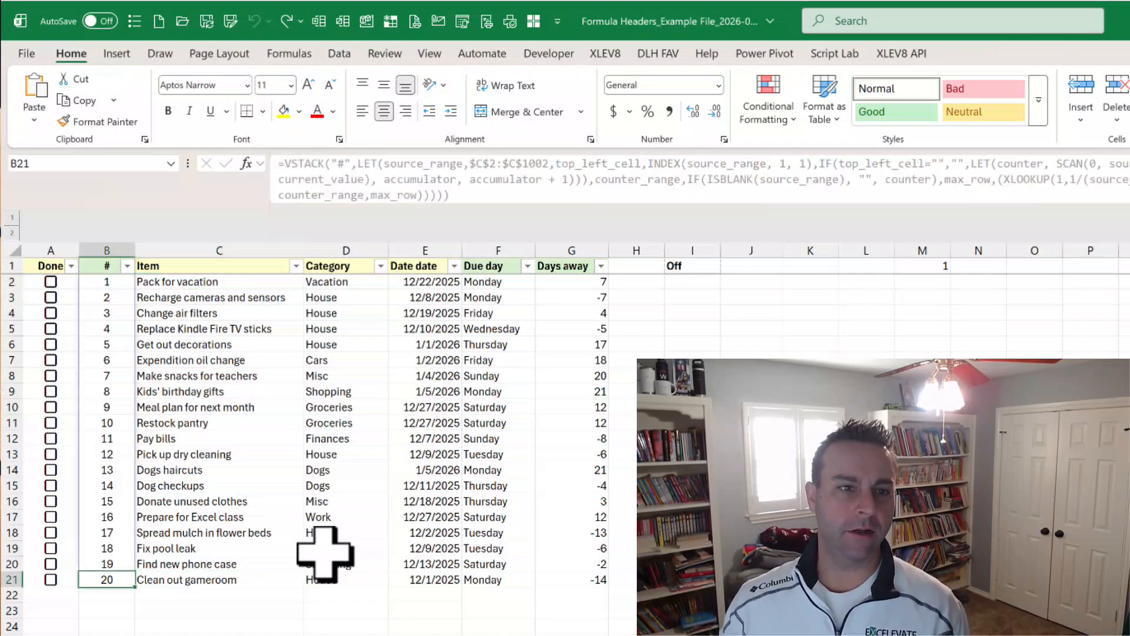
key("Up")
key("Down")
key("Right")
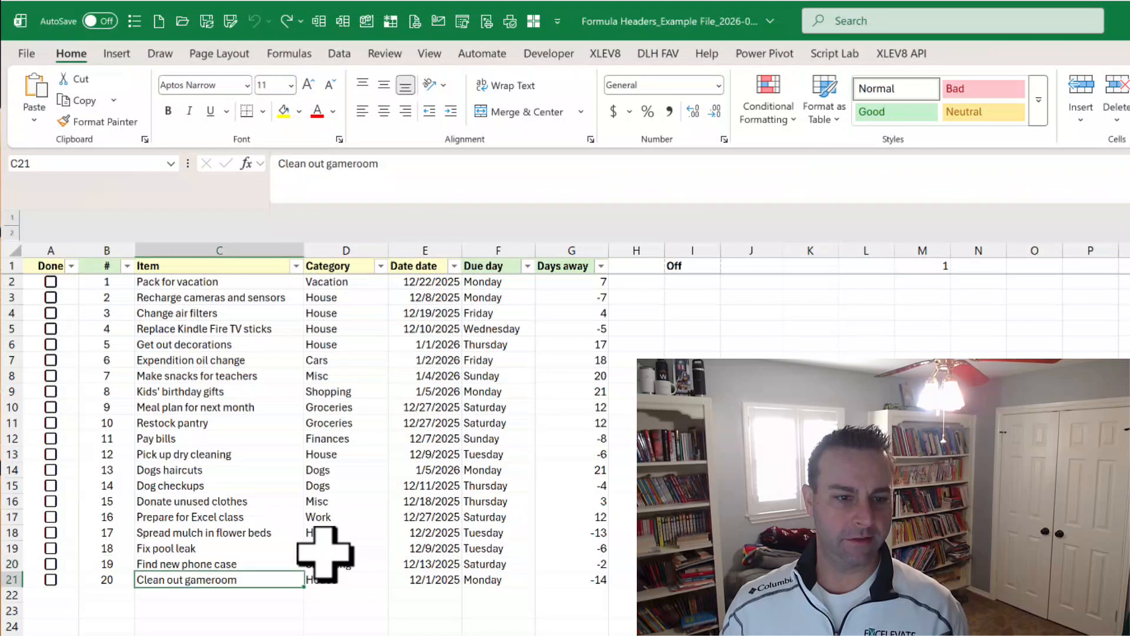
Try copying the Item, Category and date of "Clean out gameroom" into the empty rows beneath it, and undo the paste.
key("shift+Right")
key("shift+Right")
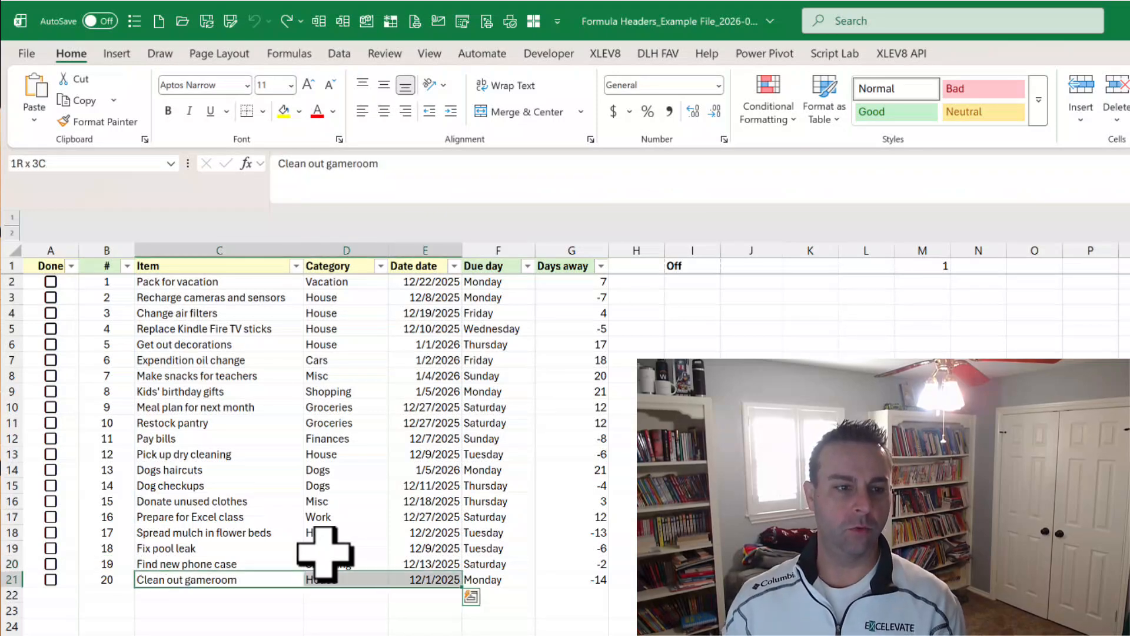
key("ctrl+c")
key("Down")
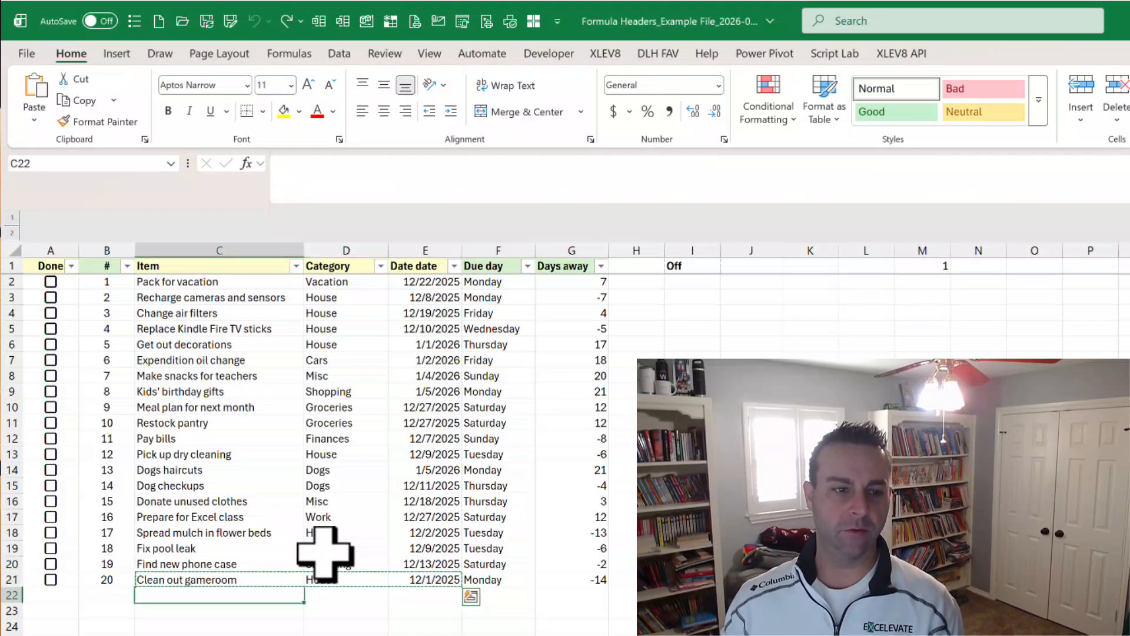
key("shift+Down")
key("shift+Down")
key("shift+Down")
key("ctrl+v")
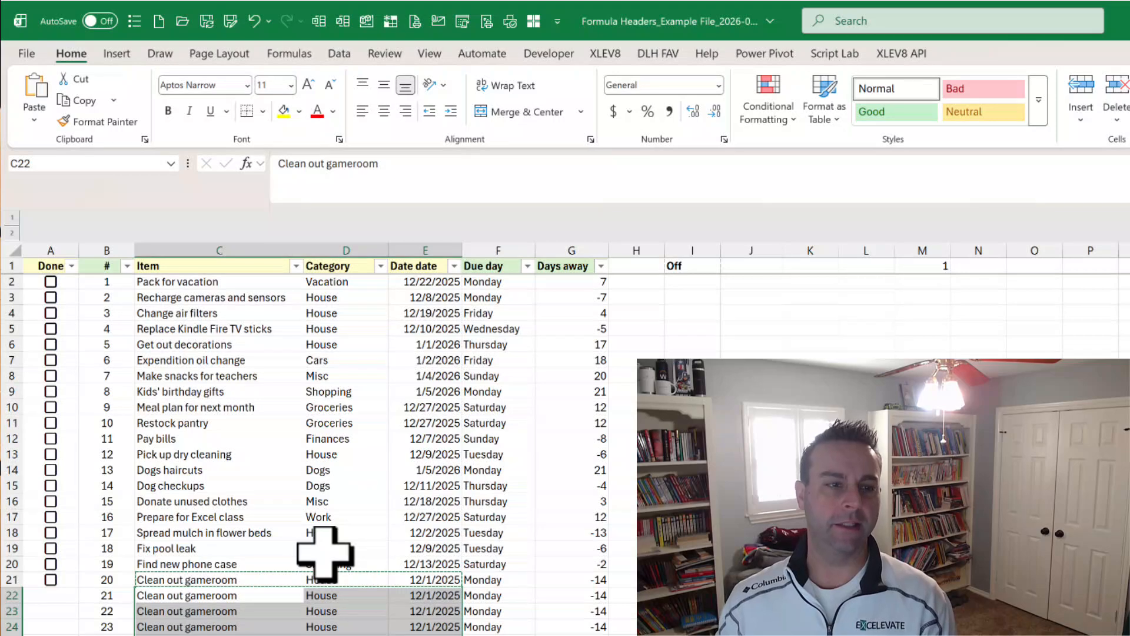
key("ctrl+z")
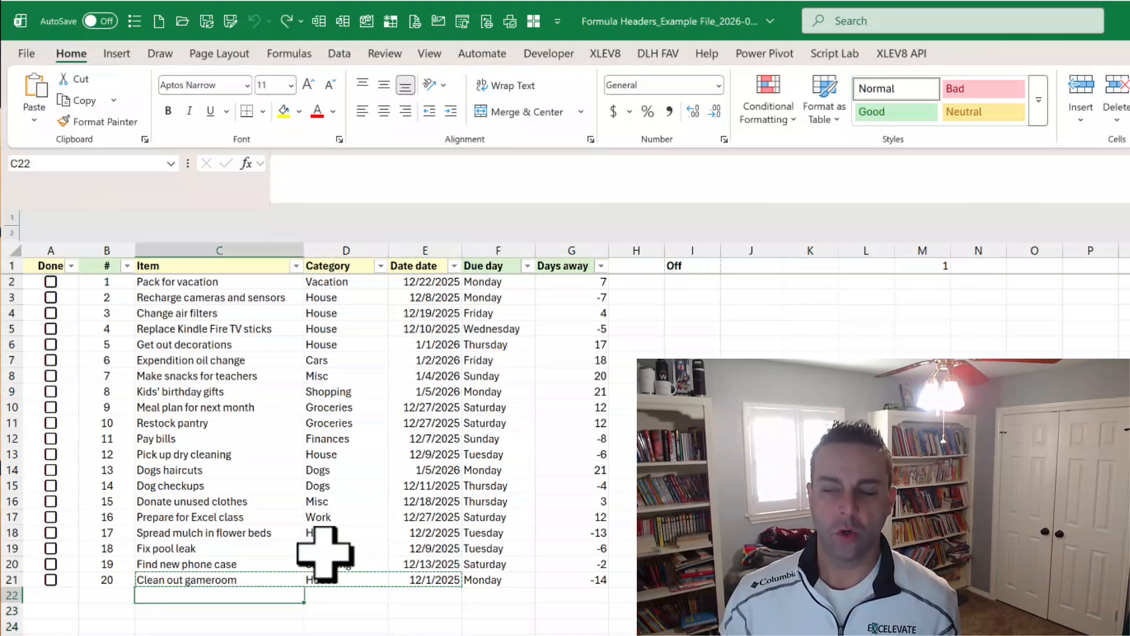
key("Up")
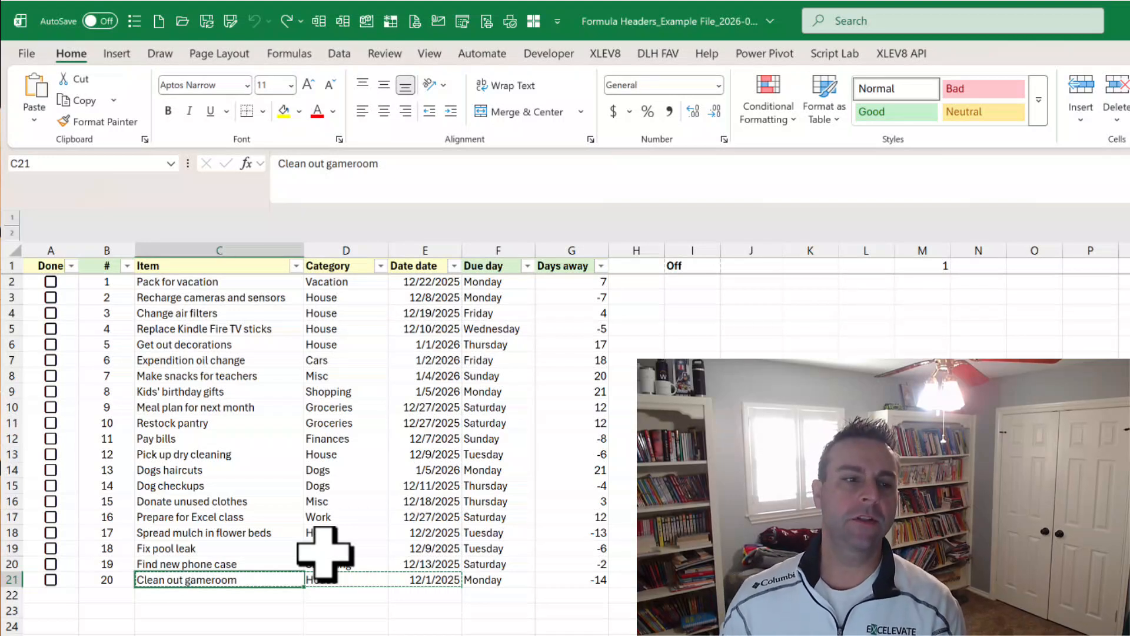
Try deleting worksheet rows 9 to 13 and undo the deletion.
left_click_drag(11, 391, 17, 454)
right_click(15, 454)
left_click(101, 617)
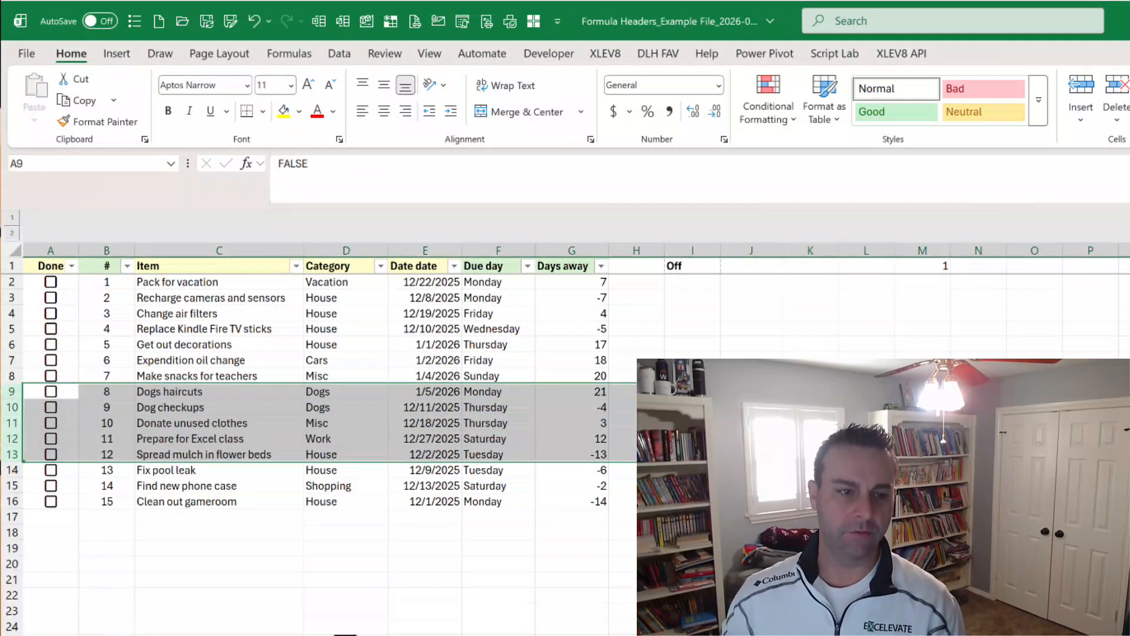
key("ctrl+z")
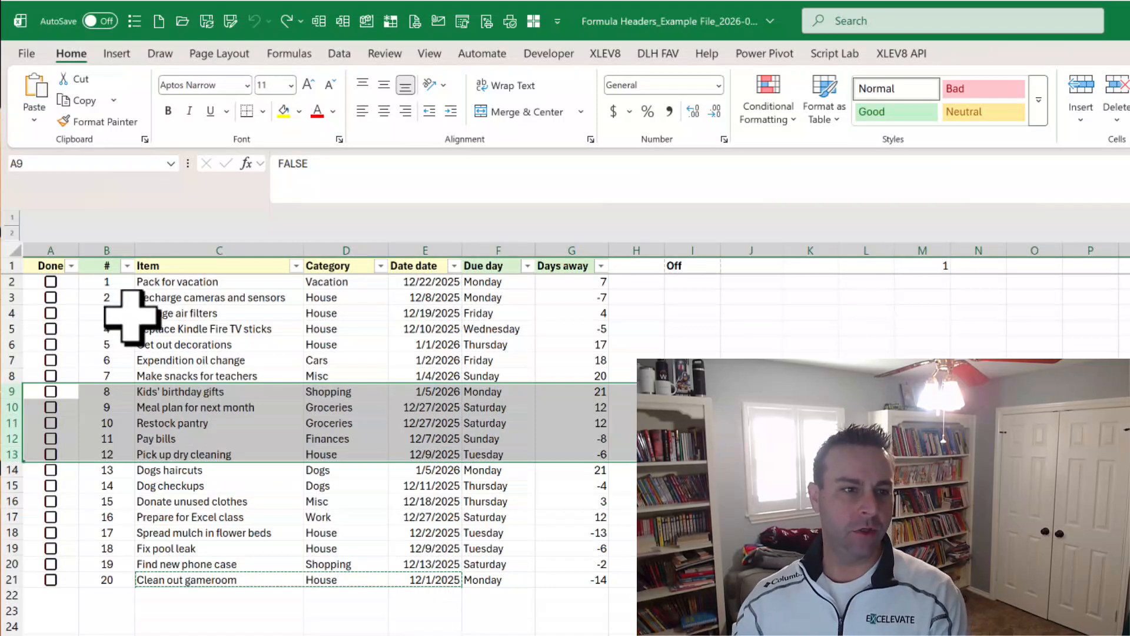
Compare the formula in the # header B1 with the one displayed for cell B11.
left_click(95, 264)
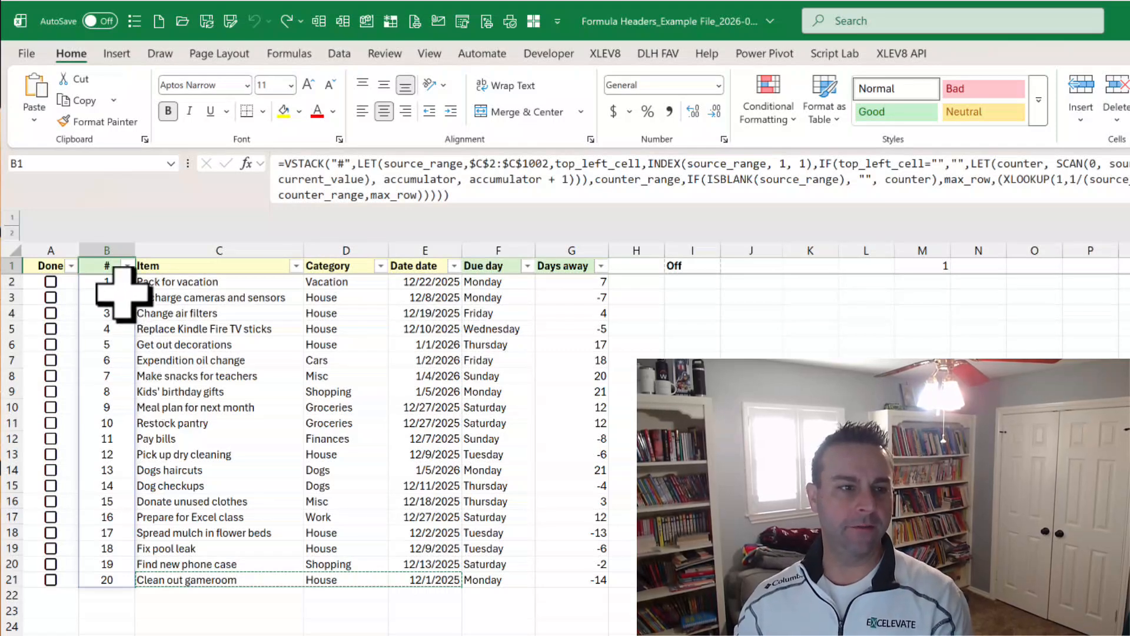
left_click(101, 425)
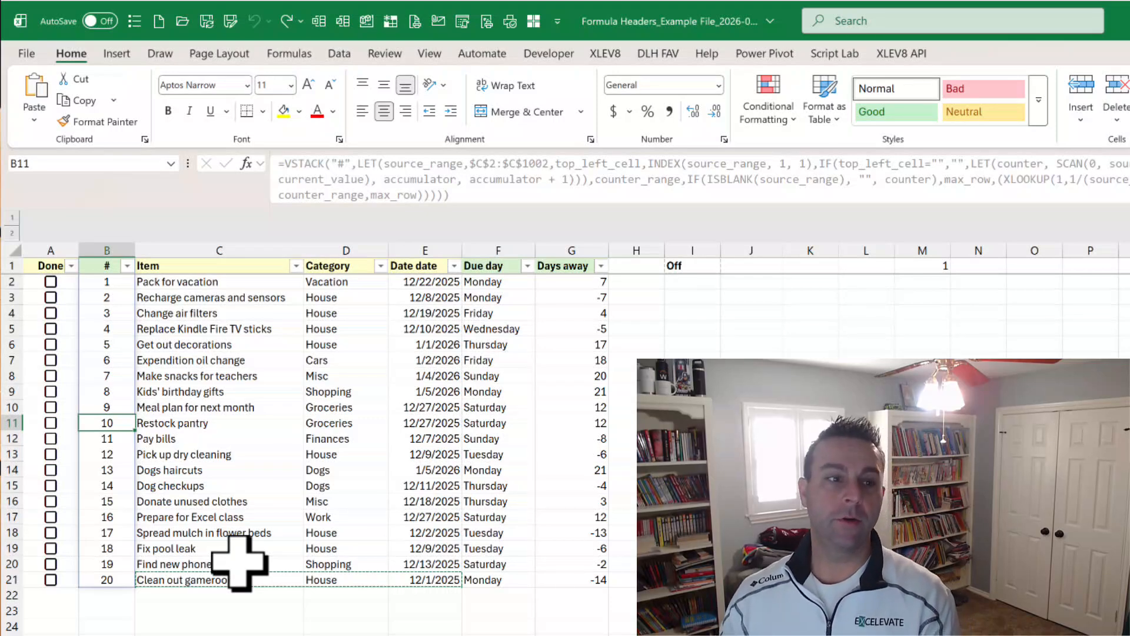
Try clearing the table data in A2:G21 and undo the clearing.
left_click_drag(32, 282, 583, 582)
key("Delete")
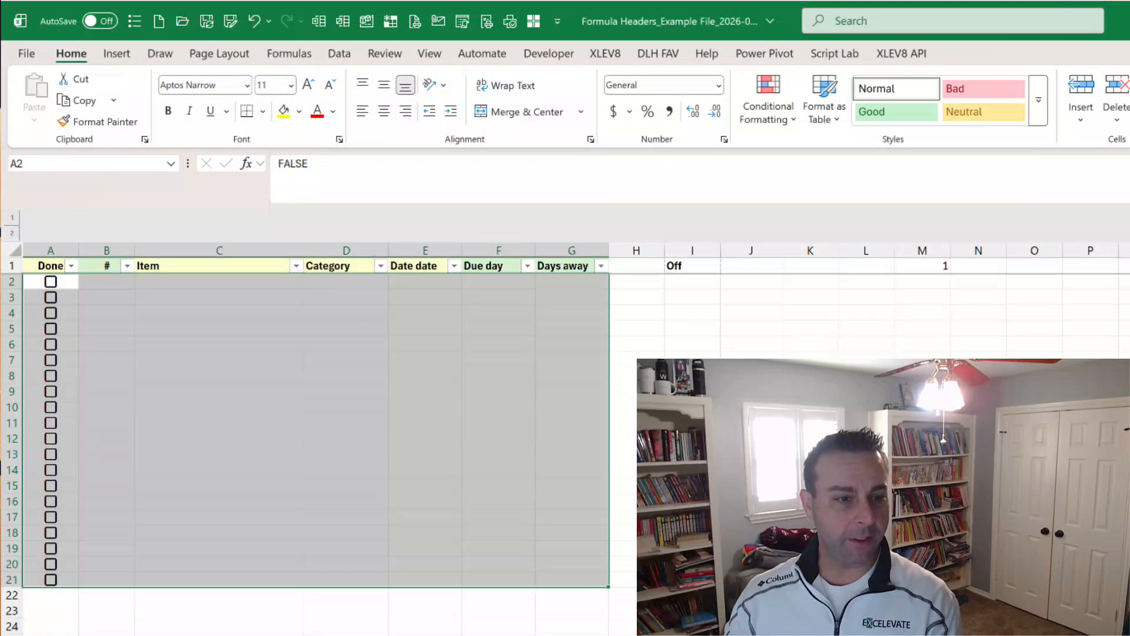
key("ctrl+z")
Copy the Item, Category and date entries C2:E21 from the other task list sheet into the cleared table, starting at C2.
left_click_drag(223, 276, 444, 580)
key("ctrl+c")
key("ctrl+Page_Up")
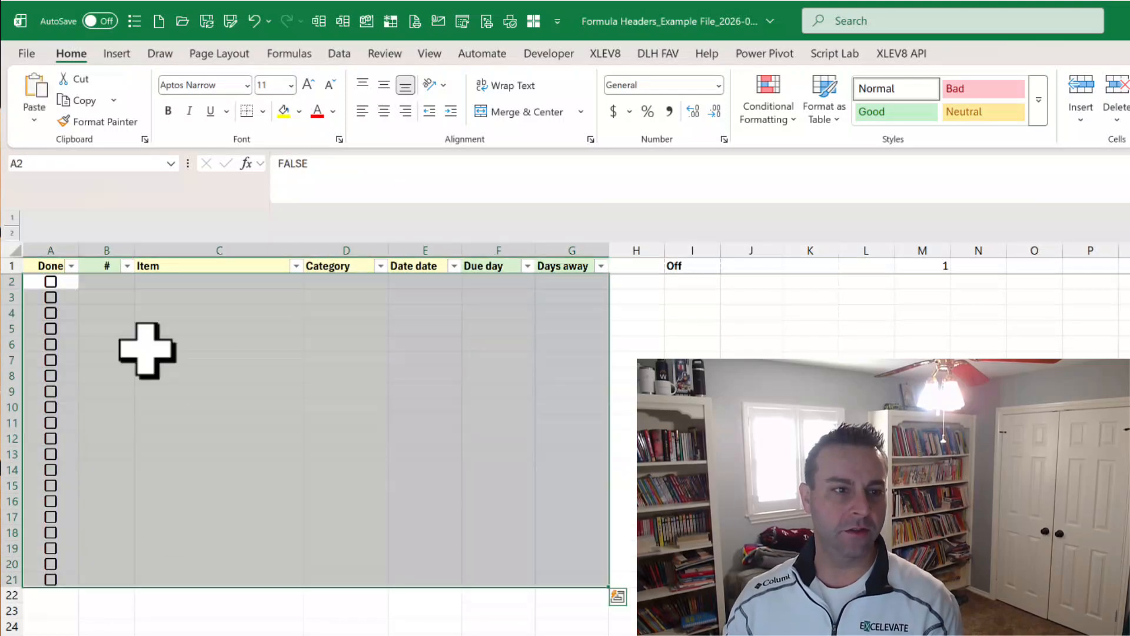
key("ctrl+q")
left_click(222, 282)
key("ctrl+v")
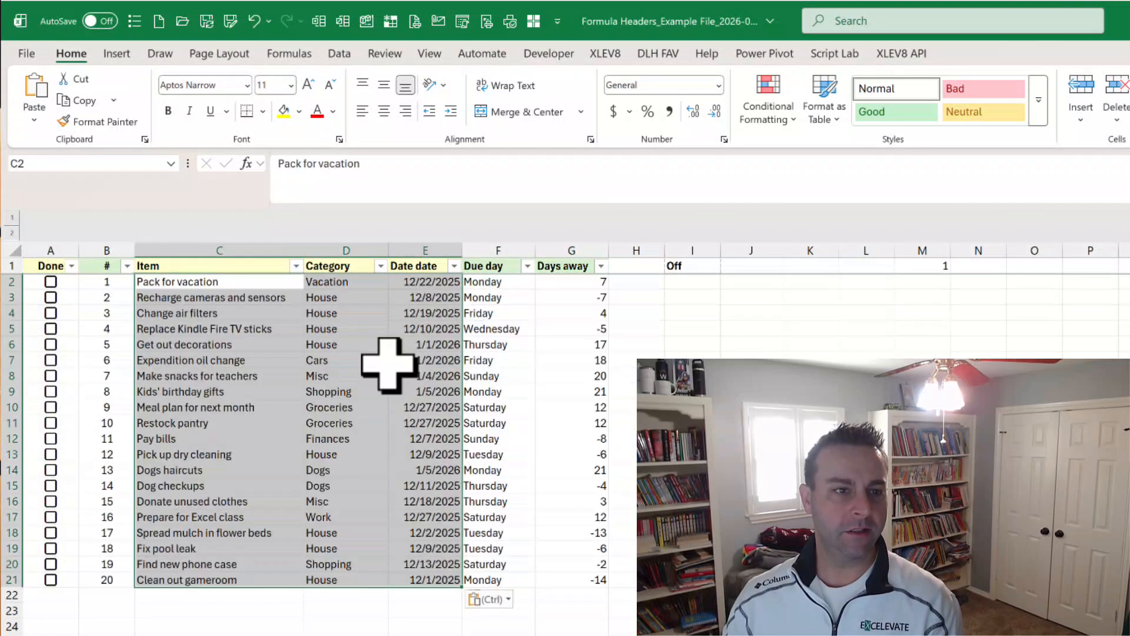
key("Escape")
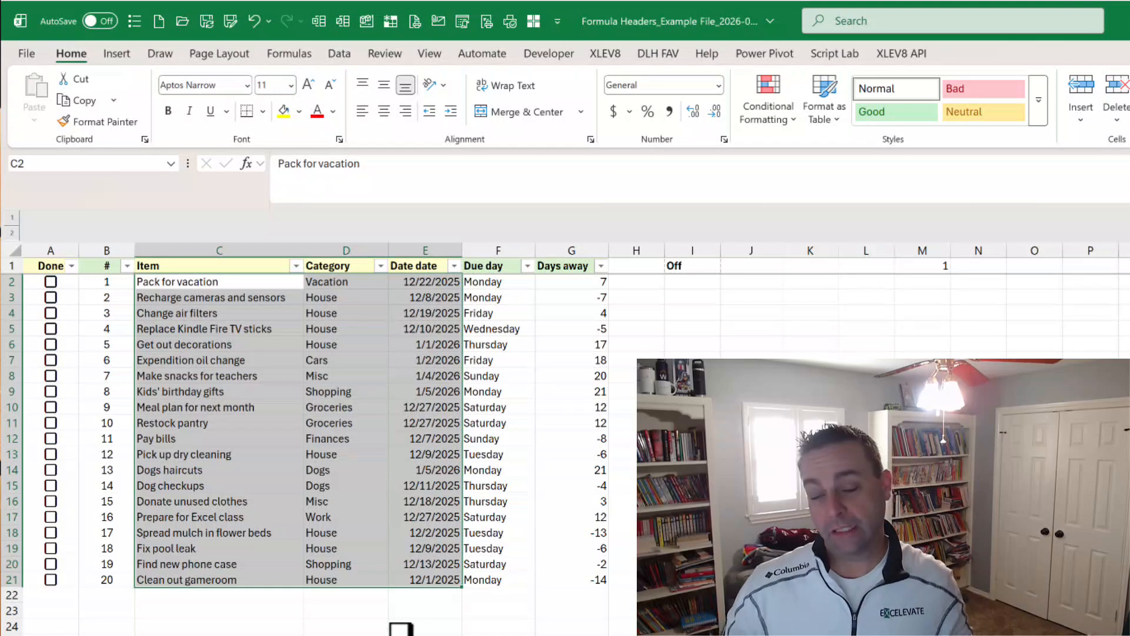
left_click(327, 611)
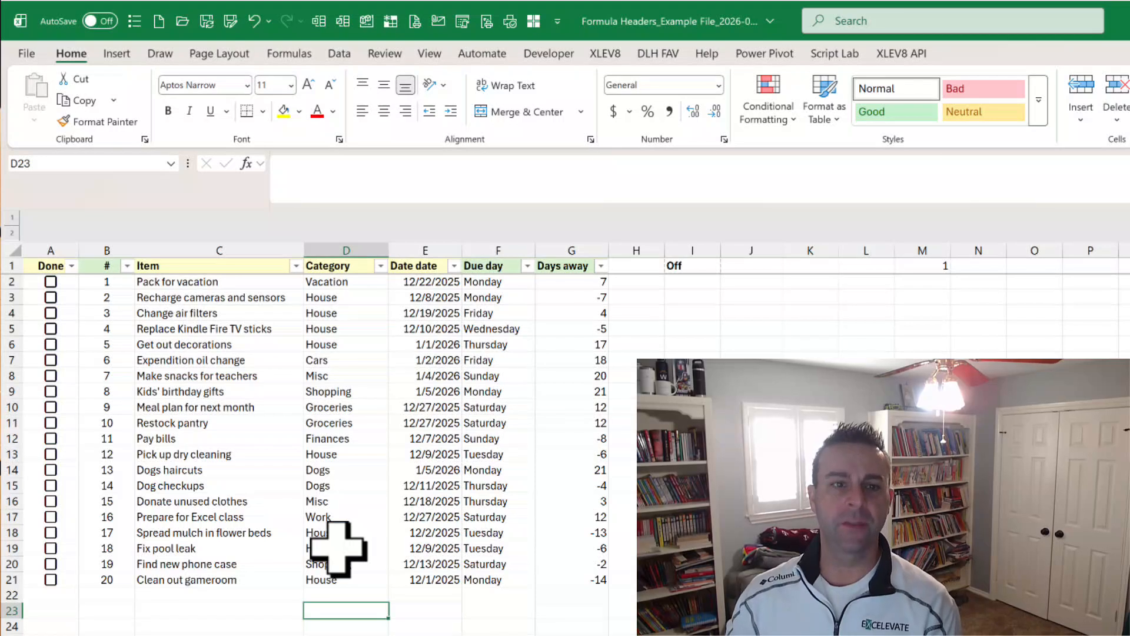
Examine the IF portion of the Days away header formula in G1 and the formula displayed for the cells beneath it.
left_click(563, 268)
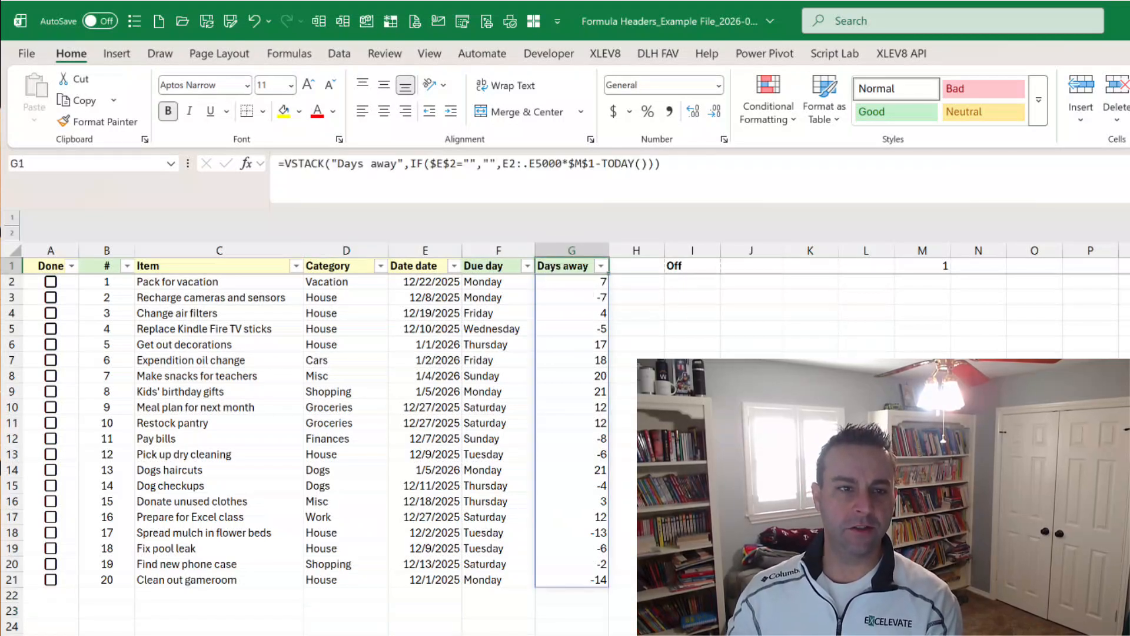
left_click(424, 178)
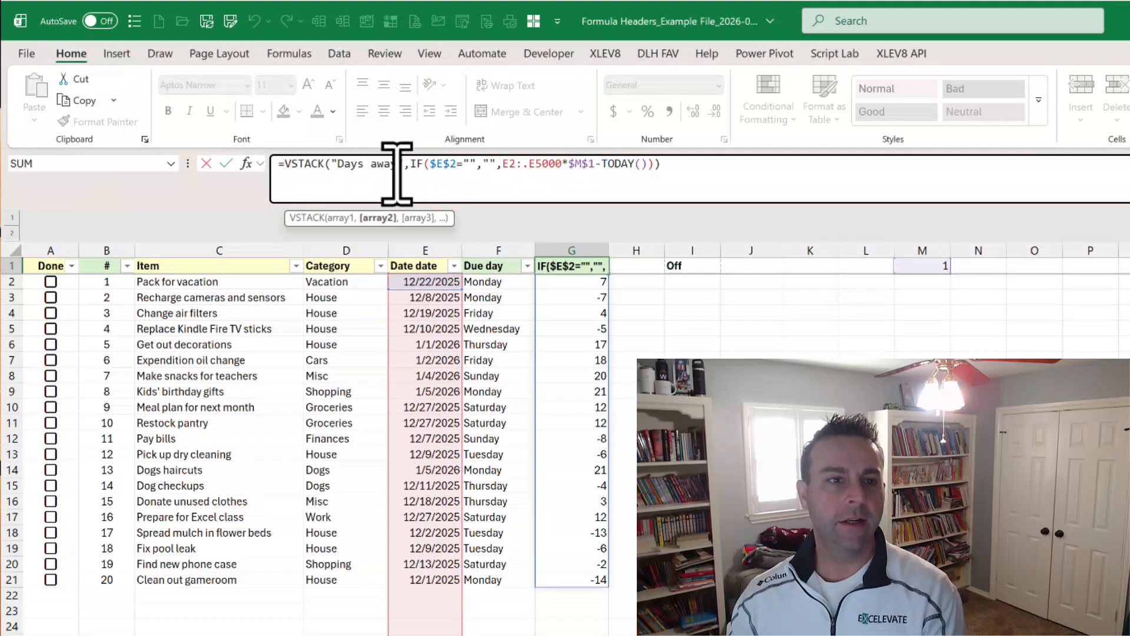
left_click_drag(333, 171, 655, 169)
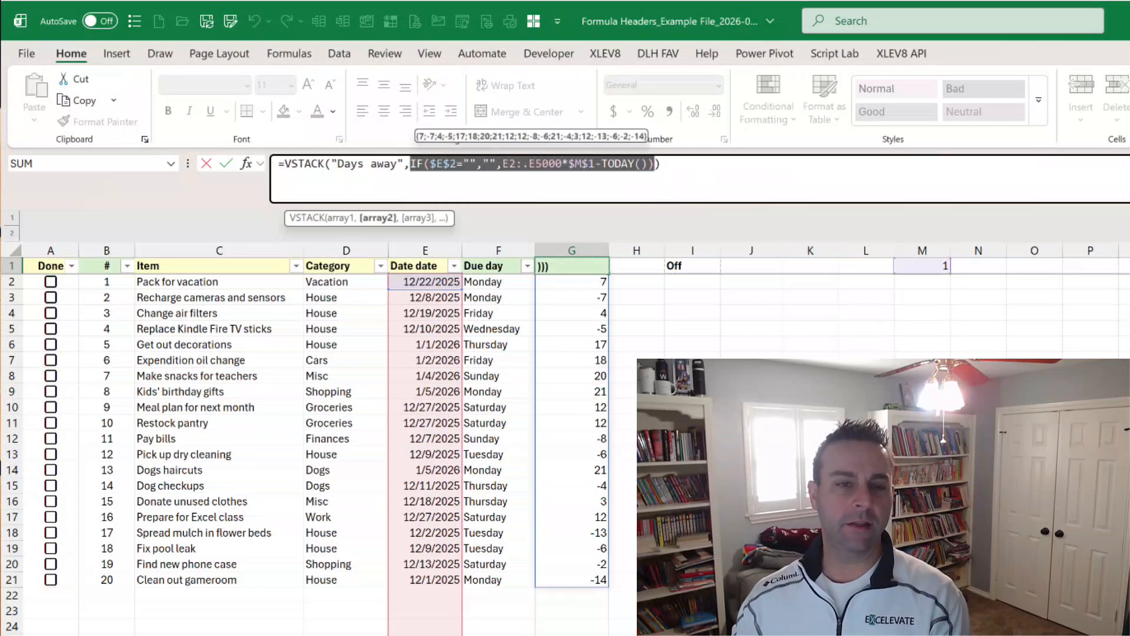
key("Escape")
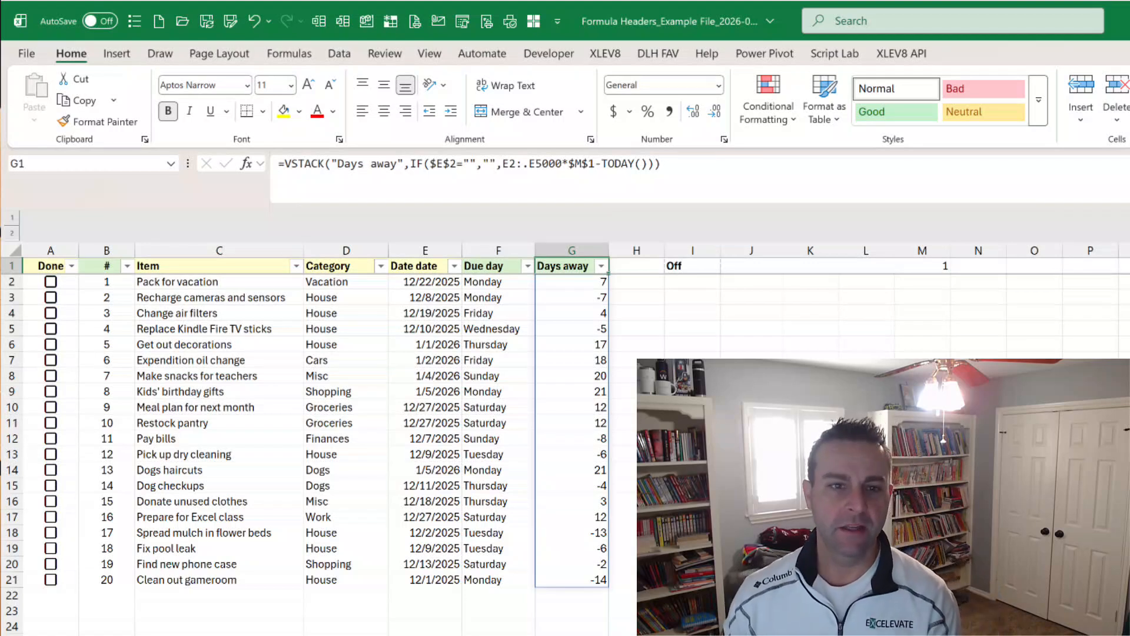
key("Down")
key("Down")
key("Down")
key("Down")
key("Down")
key("Down")
key("Down")
key("Down")
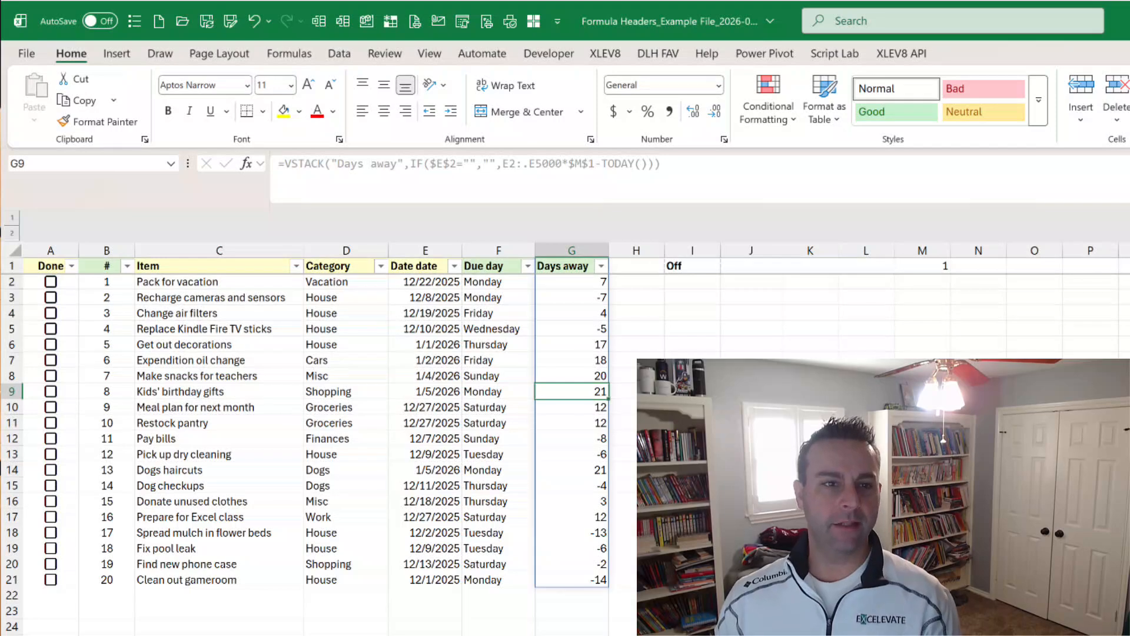
Examine the E2:.E5000 reference in the Days away header formula, then check the empty row 22 beneath the list.
left_click(582, 268)
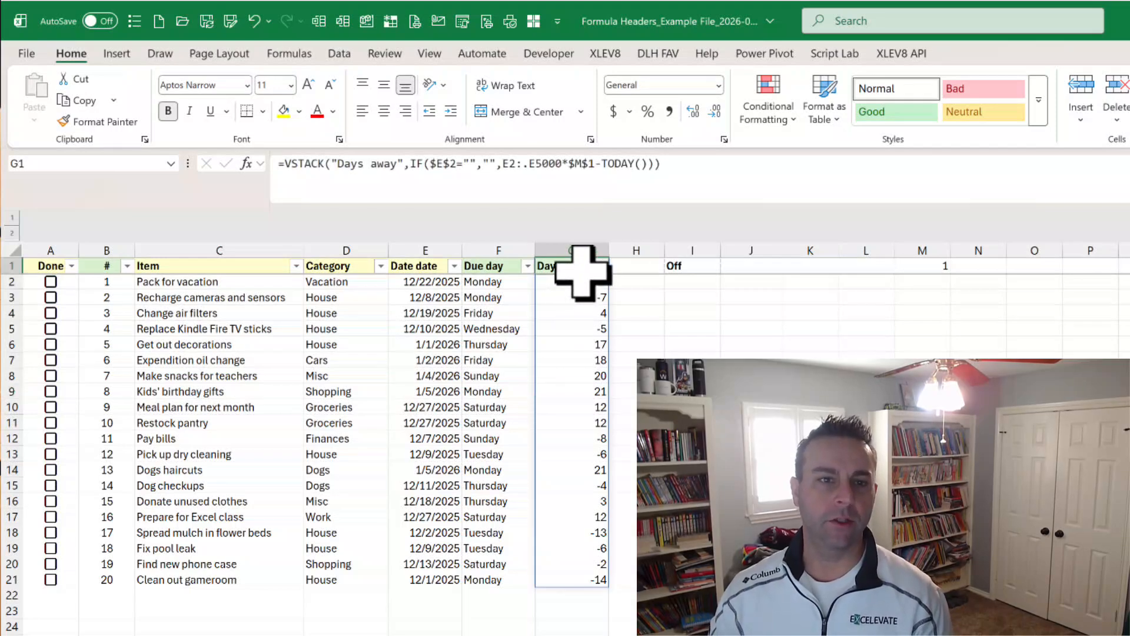
left_click(514, 165)
left_click_drag(513, 165, 567, 166)
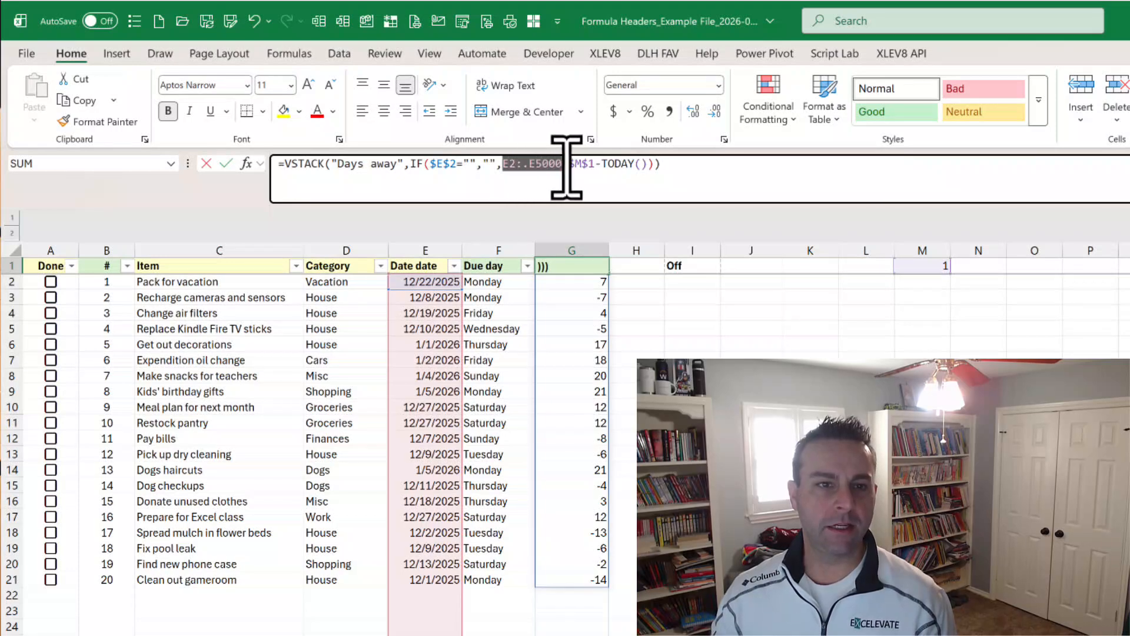
left_click(530, 165)
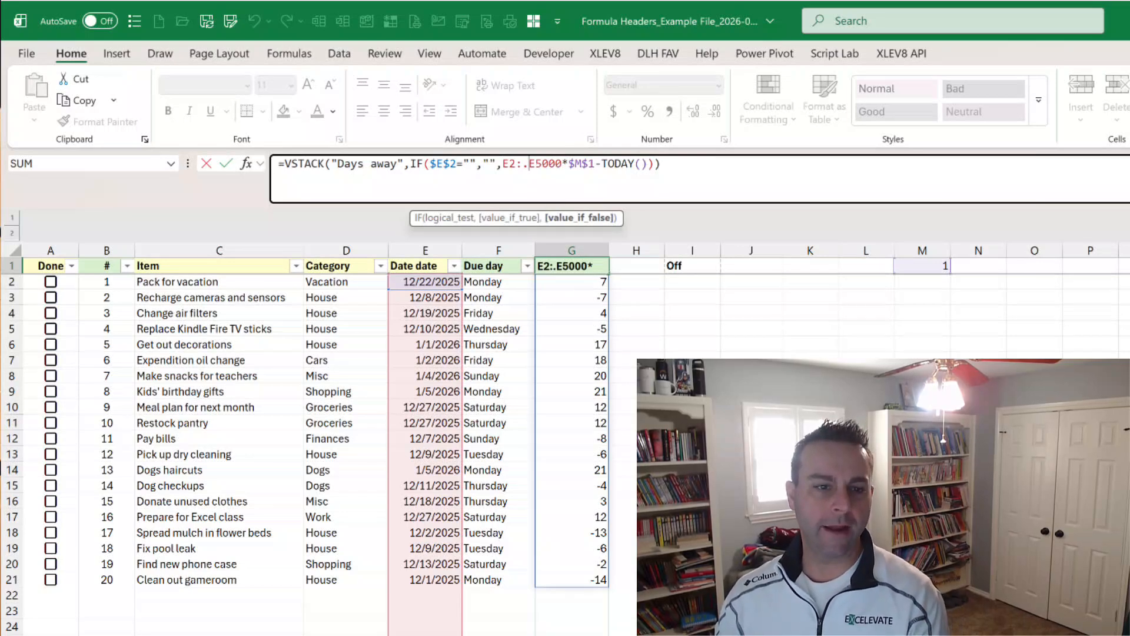
key("ctrl+Return")
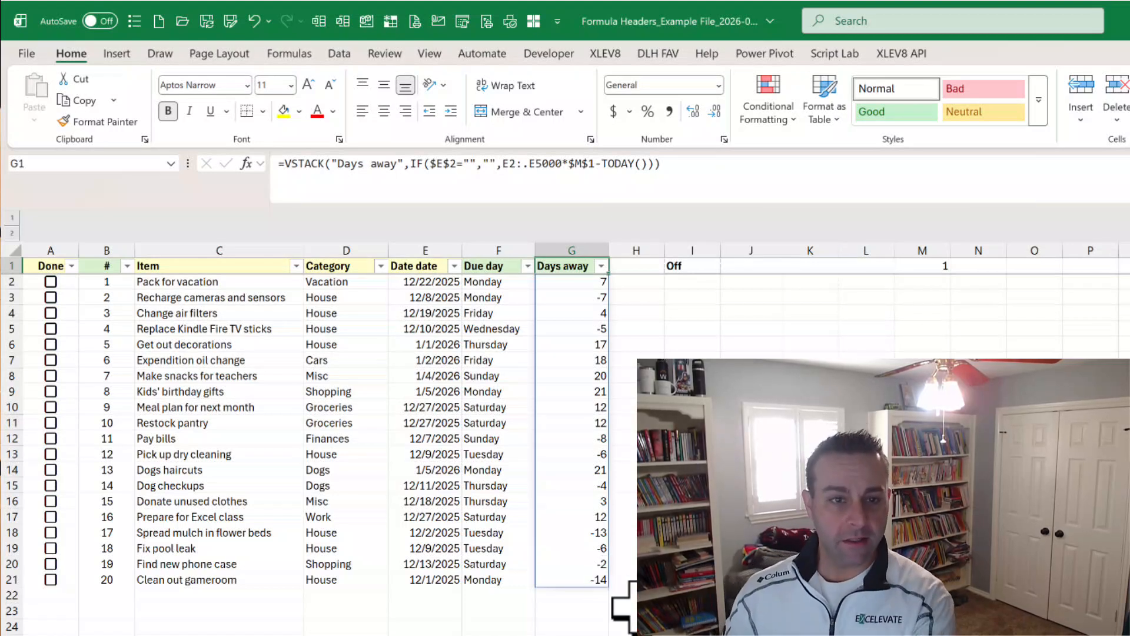
left_click(346, 591)
left_click(596, 593)
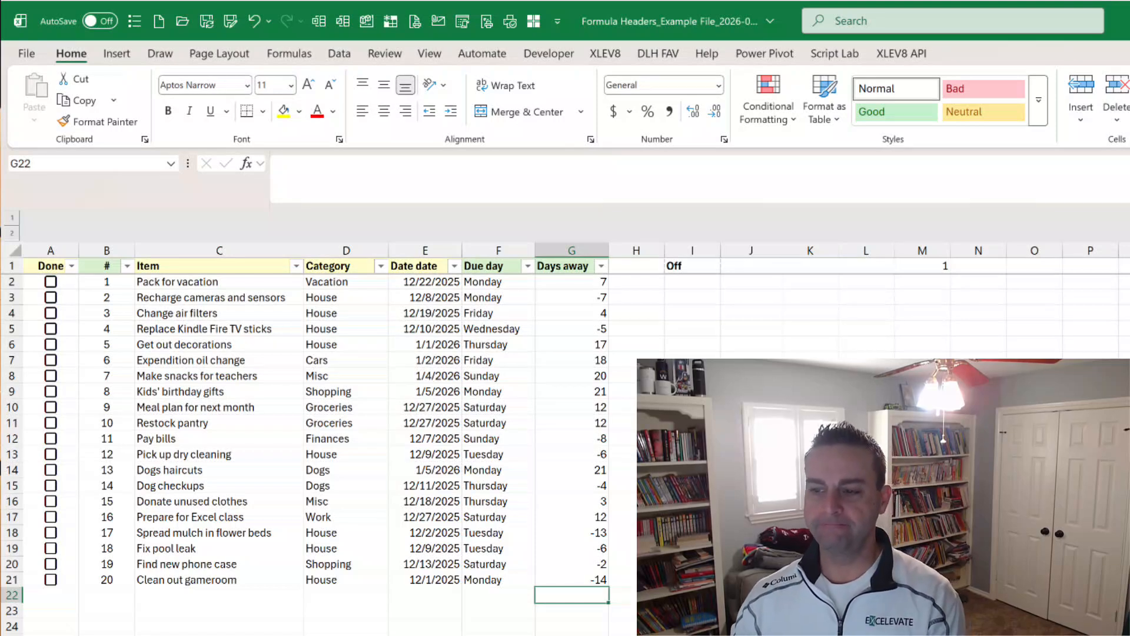
Examine the array portions of the VSTACK formulas in the Due day header F1 and the # header B1.
left_click(497, 266)
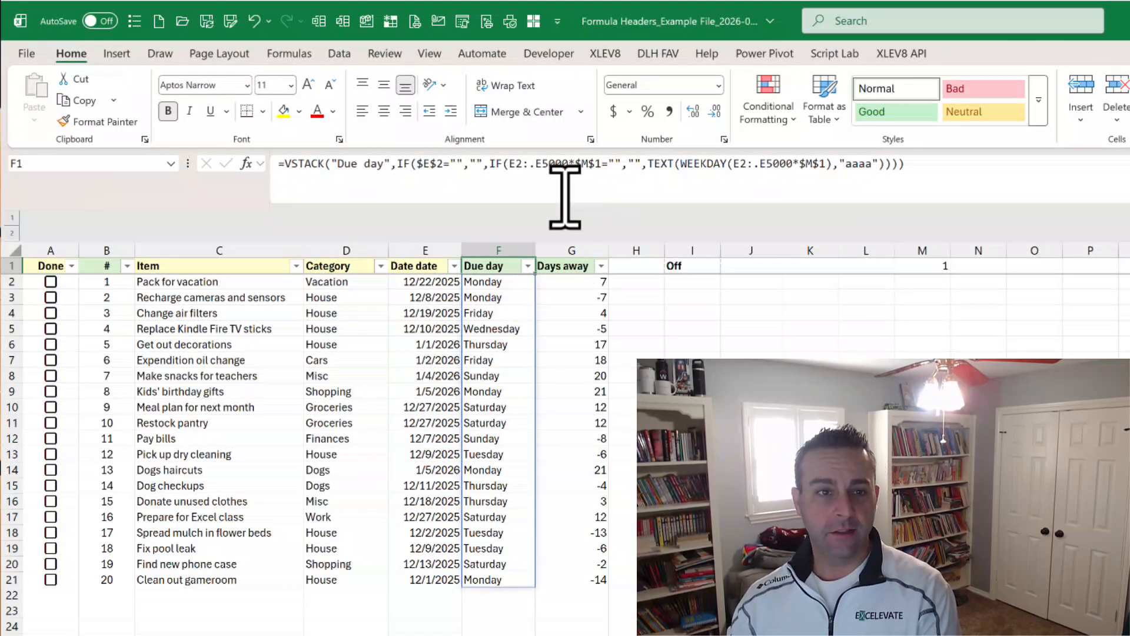
left_click(415, 164)
left_click_drag(415, 165, 969, 171)
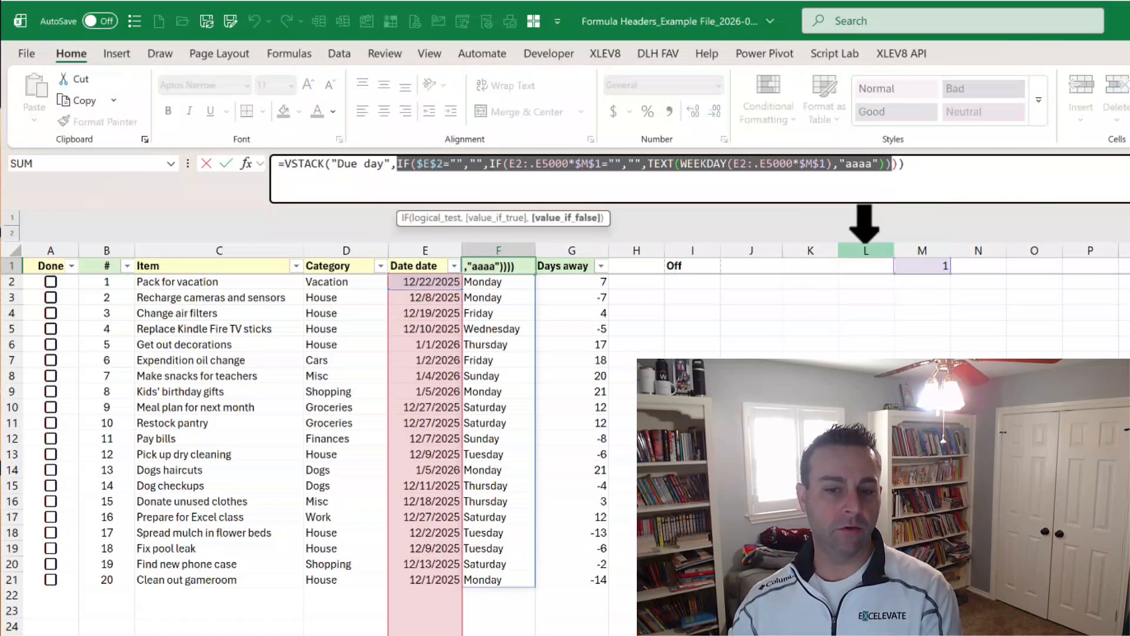
key("Escape")
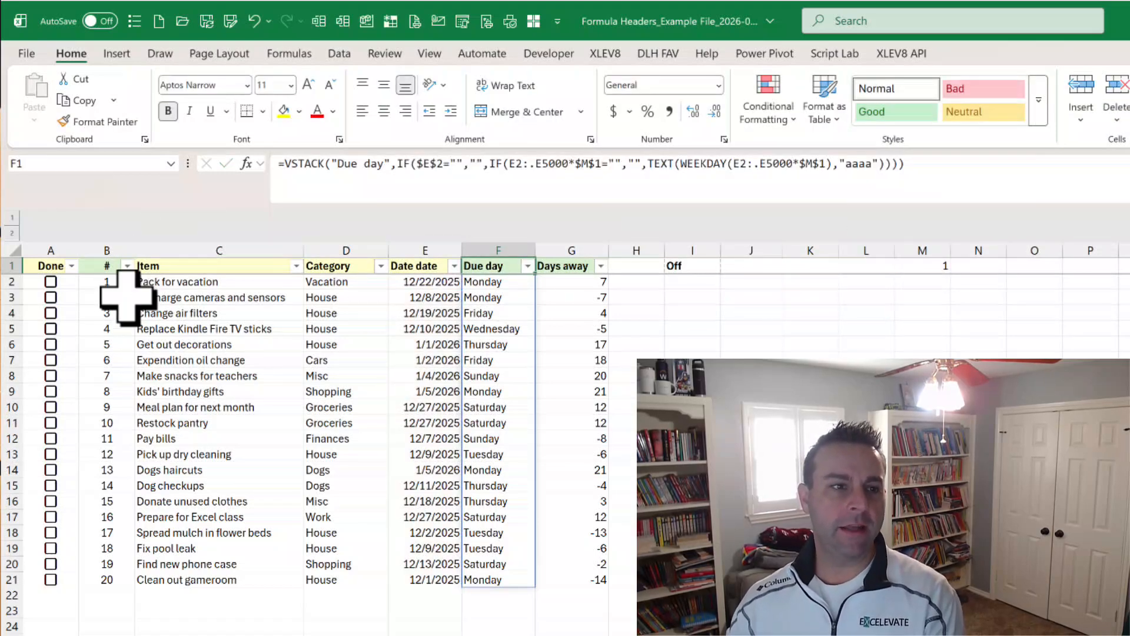
left_click(95, 268)
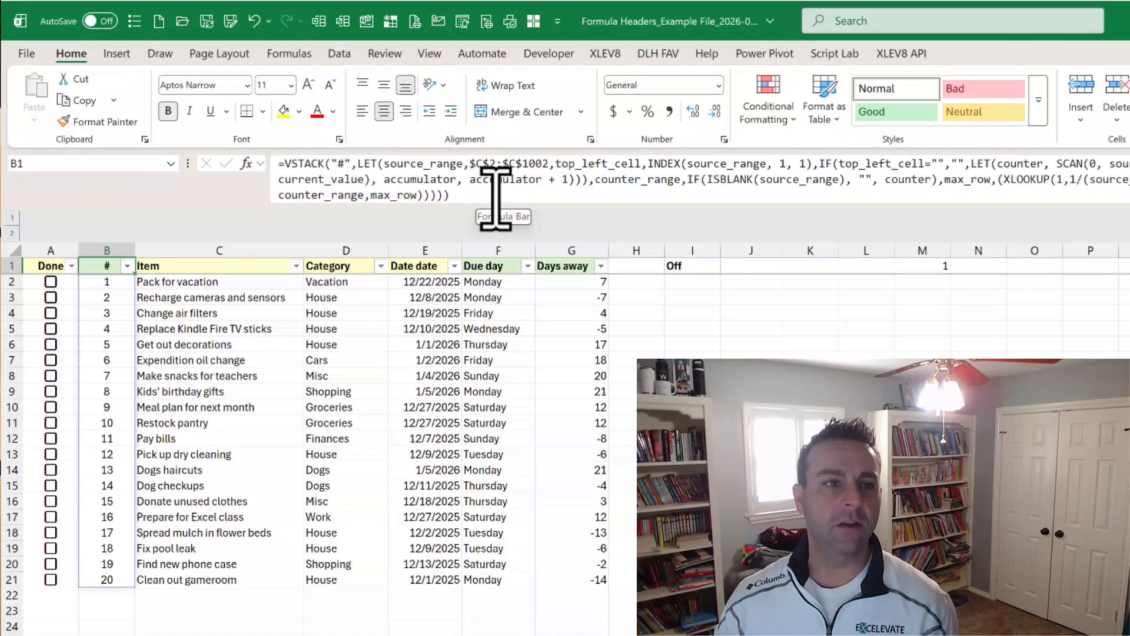
left_click(358, 168)
left_click_drag(358, 165, 435, 196)
key("Escape")
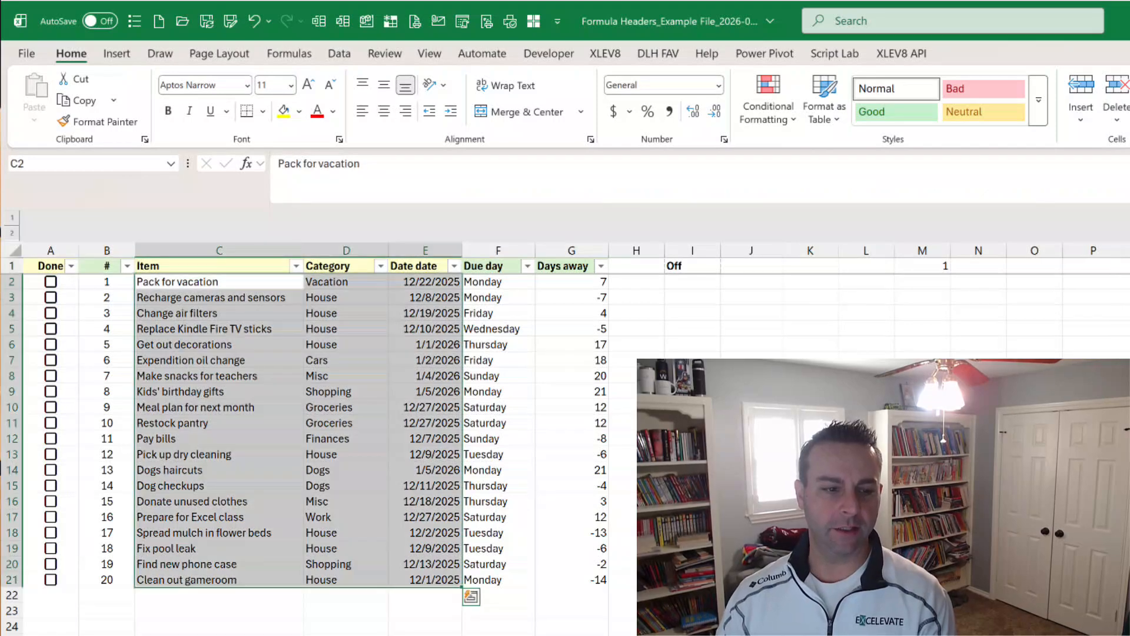
On the row-by-row formula sheet, run the Stack Header Formula macro on the Days away header G1 with 5000 rows.
key("ctrl+q")
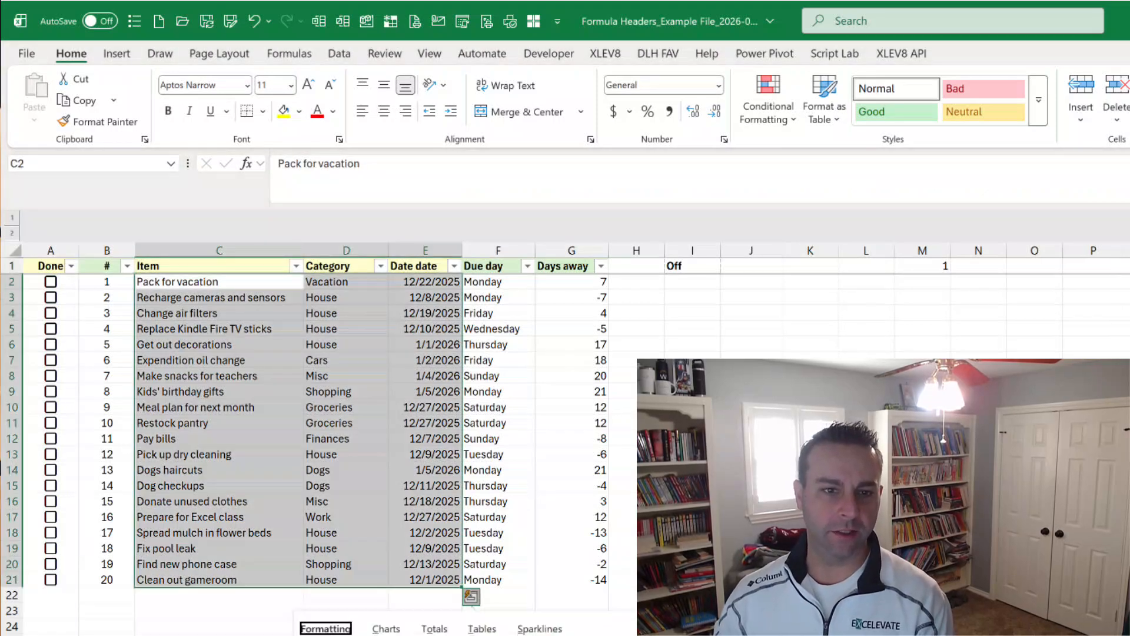
left_click(558, 265)
key("Down")
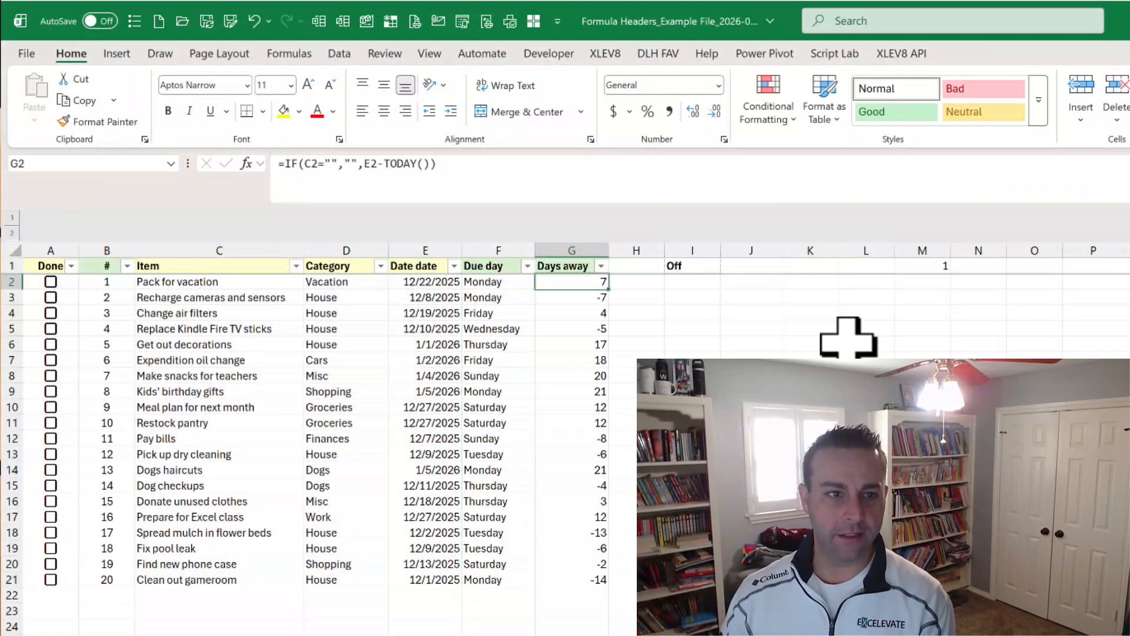
key("Up")
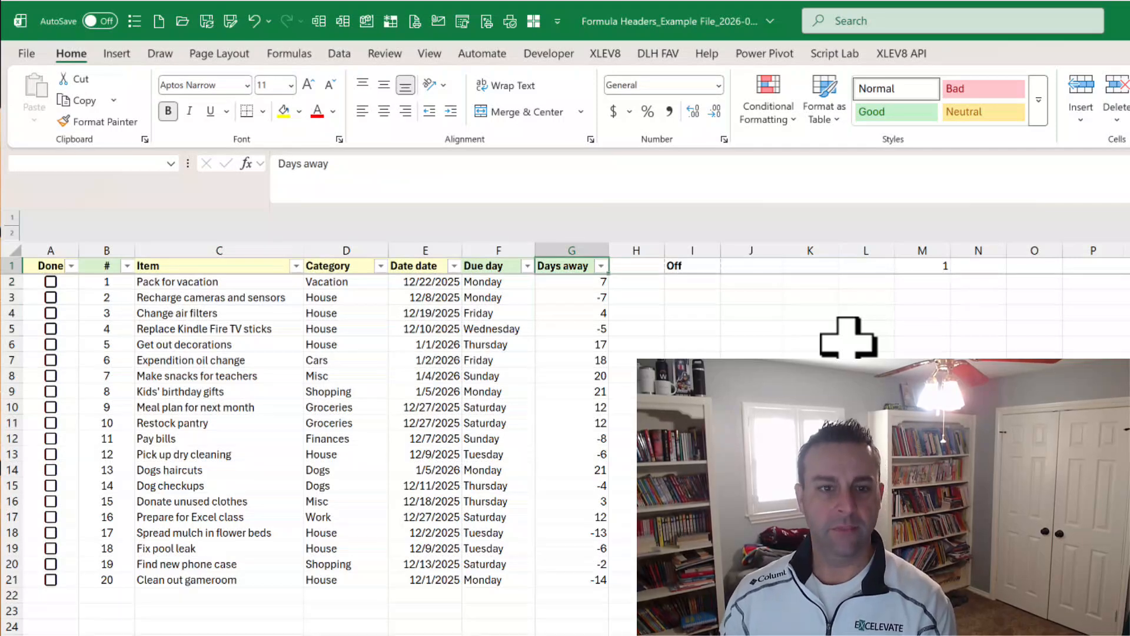
key("ctrl+shift+g")
key("Down")
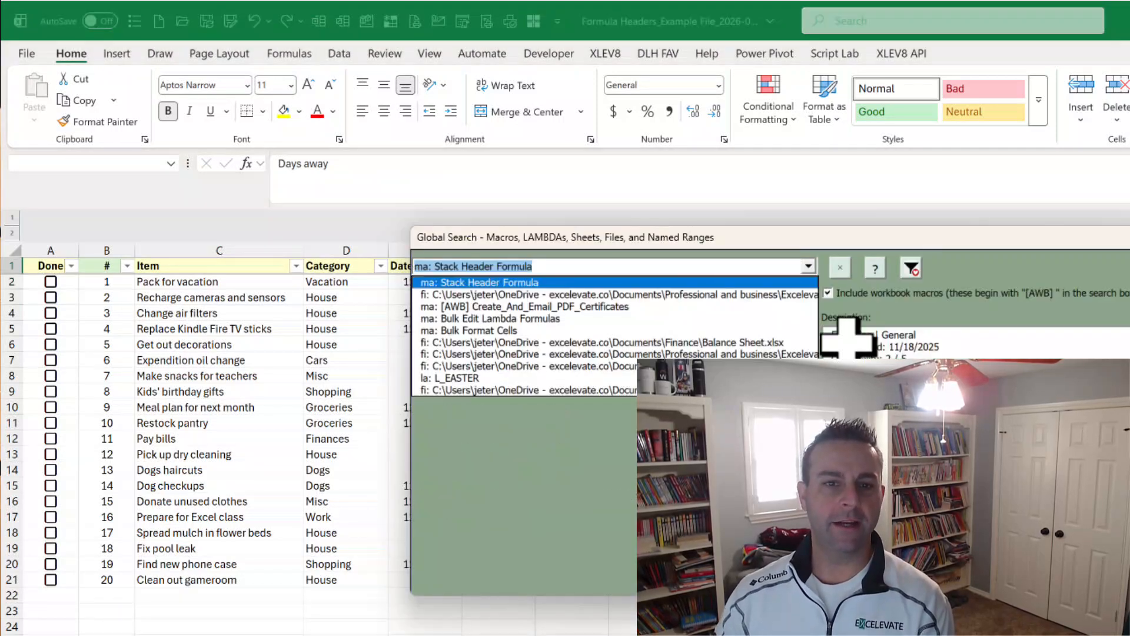
key("Return")
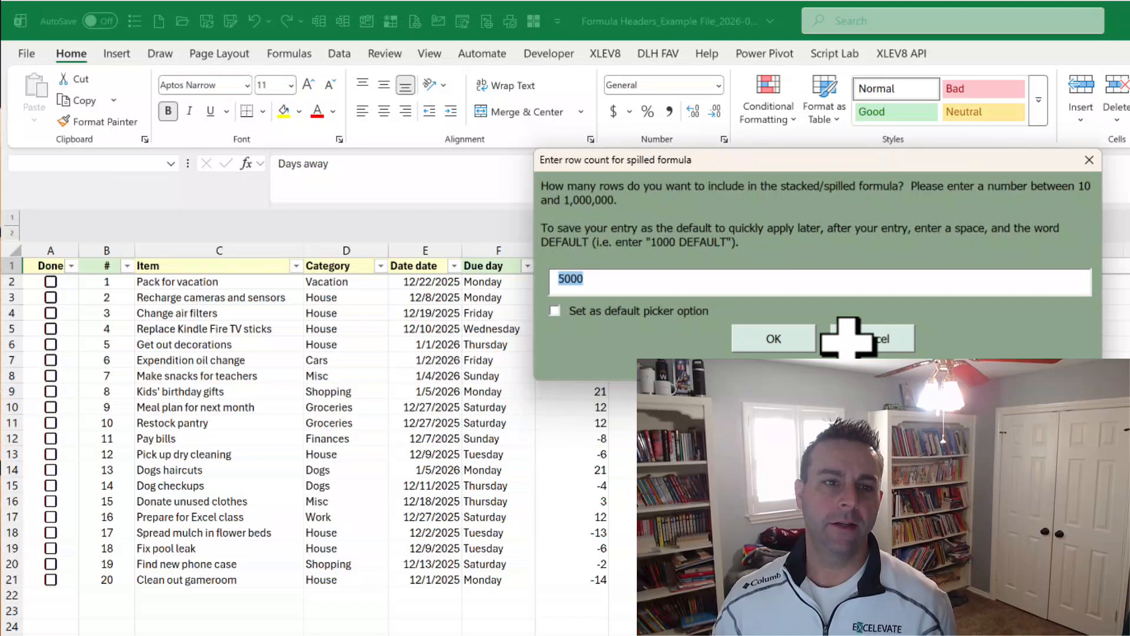
left_click(762, 337)
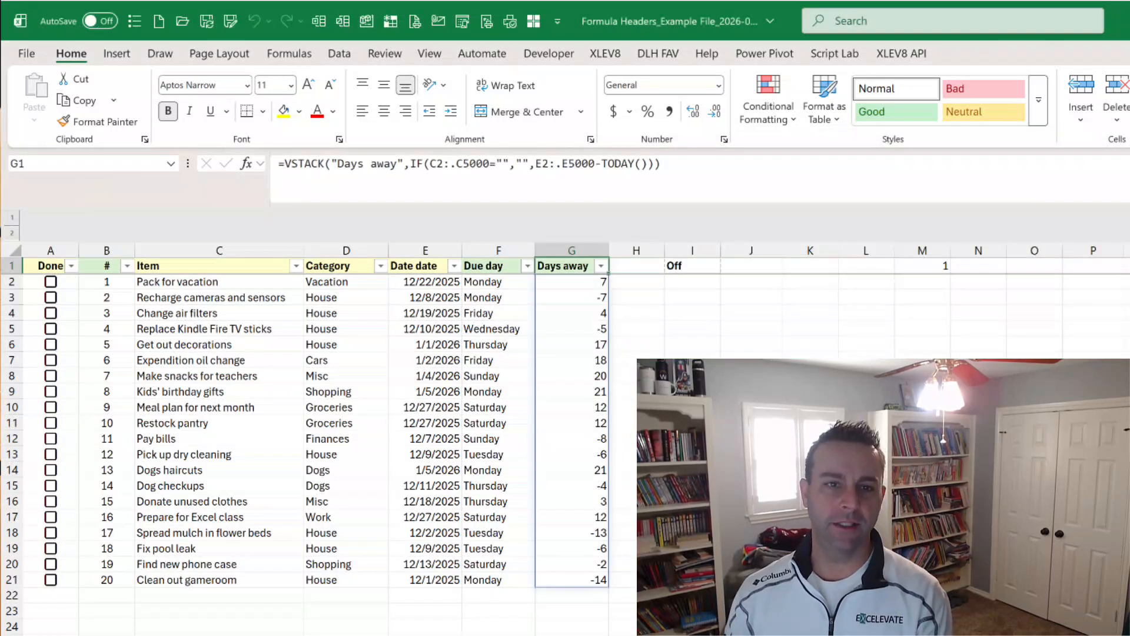
Inspect the stacked VSTACK formula in the Days away header G1 and the ranges it references.
key("Down")
key("Up")
key("F2")
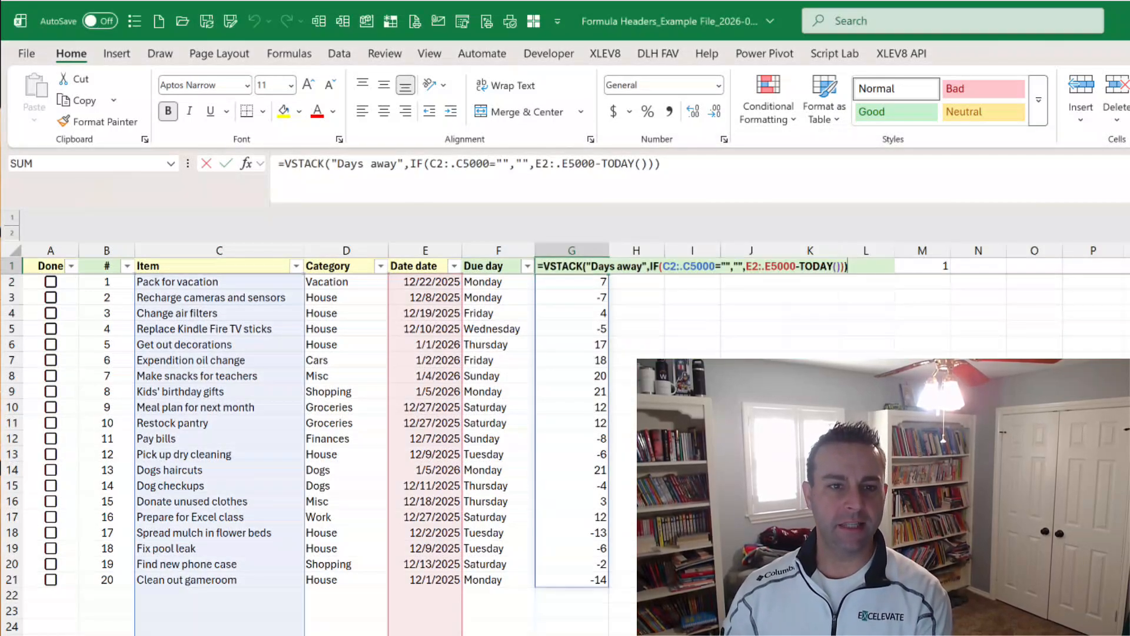
key("Return")
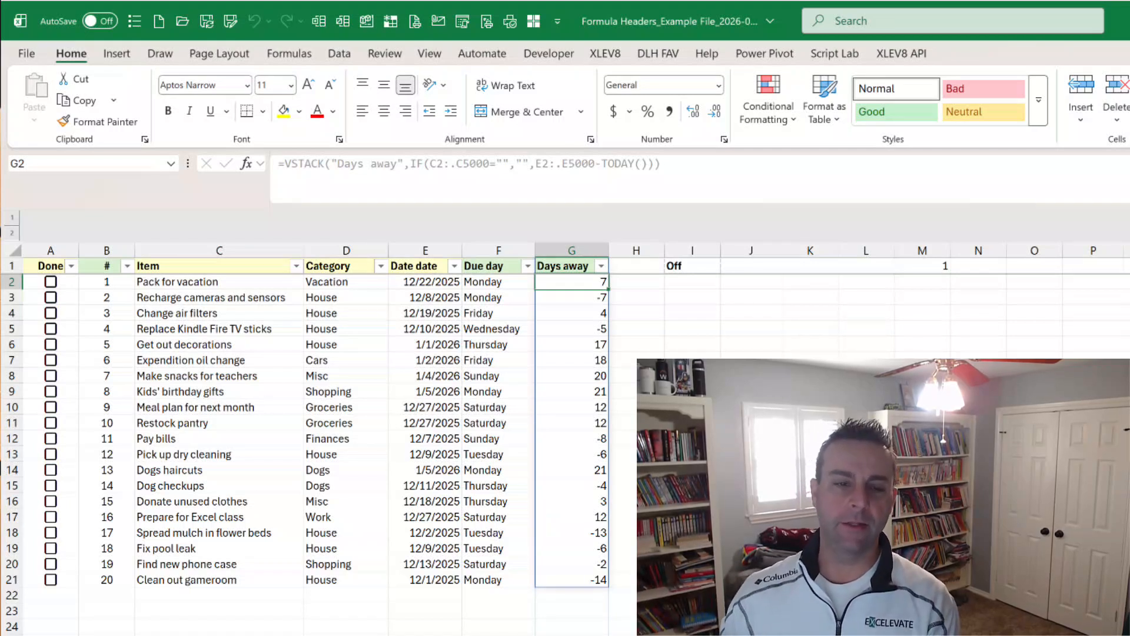
Run the Stack Header Formula macro on the Due day header F1 with 5000 rows.
key("Left")
key("Up")
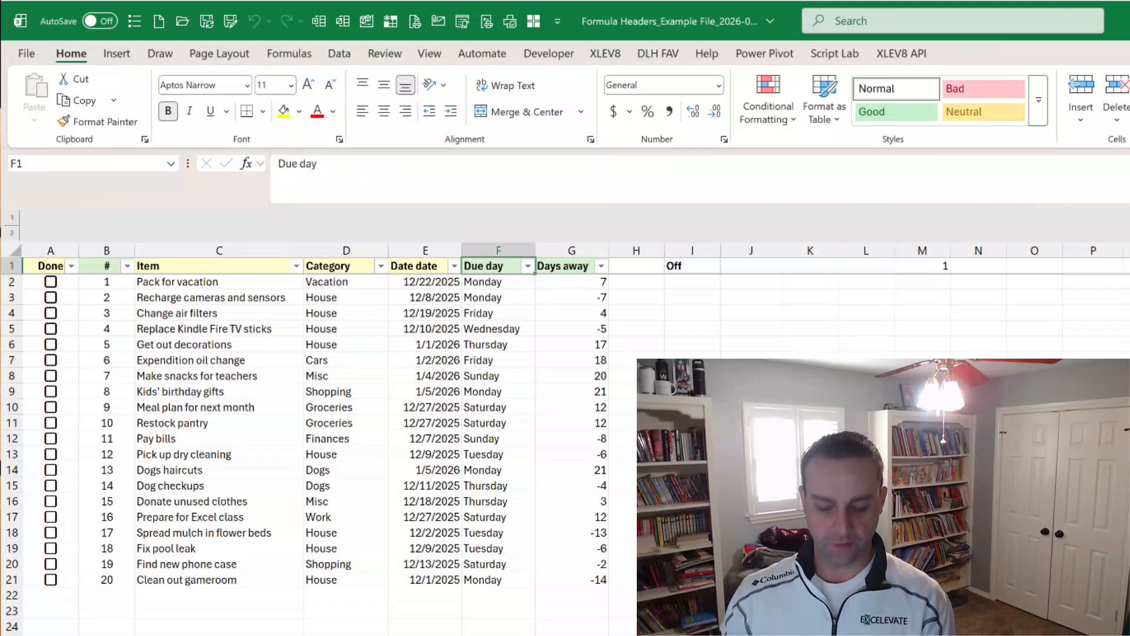
key("ctrl+shift+f")
key("Down")
key("Return")
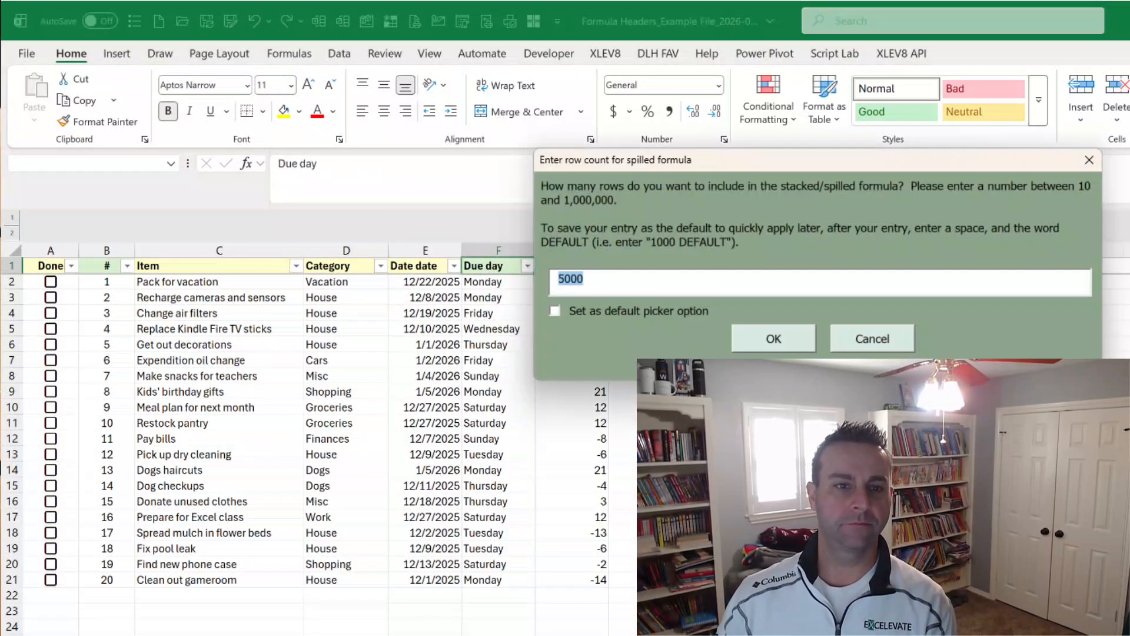
key("Return")
key("Down")
key("Left")
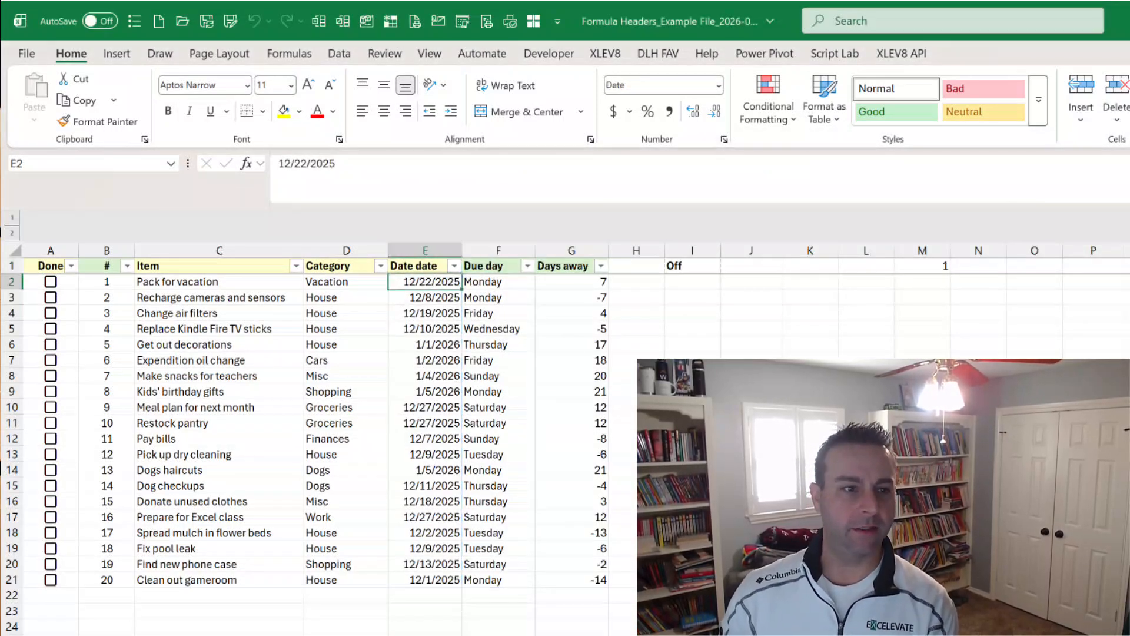
key("Left")
key("Left")
key("Left")
key("Up")
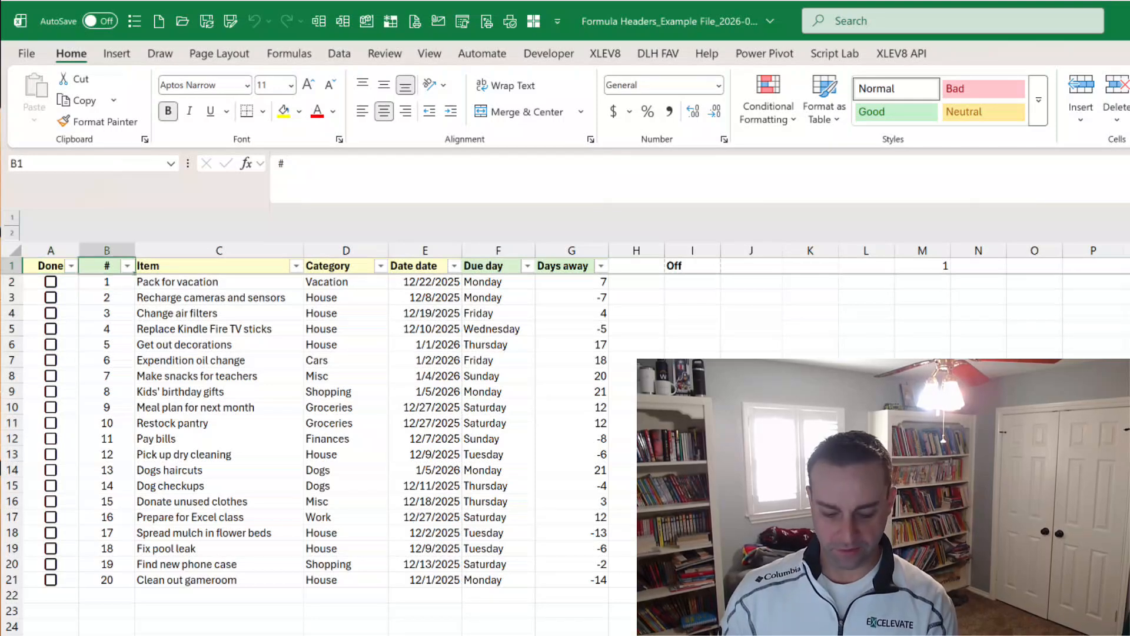
key("ctrl+shift+f")
key("Escape")
key("Escape")
key("Down")
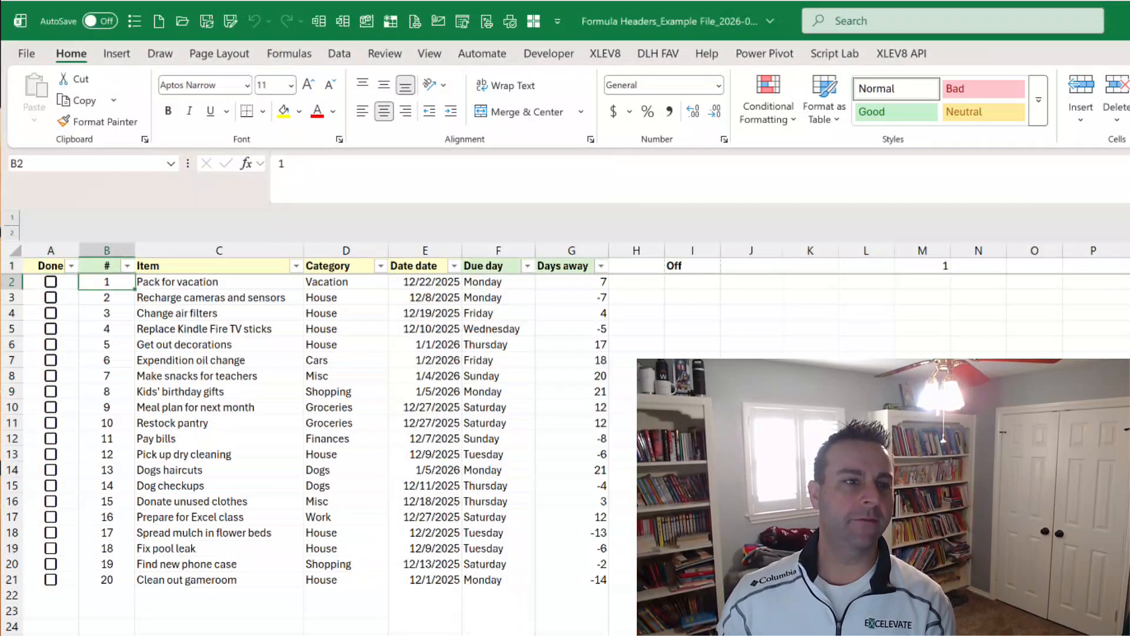
Try to run the Stack Header Formula macro on the # header B1, and check the numbering cells B2:B21.
key("Up")
key("ctrl+shift+f")
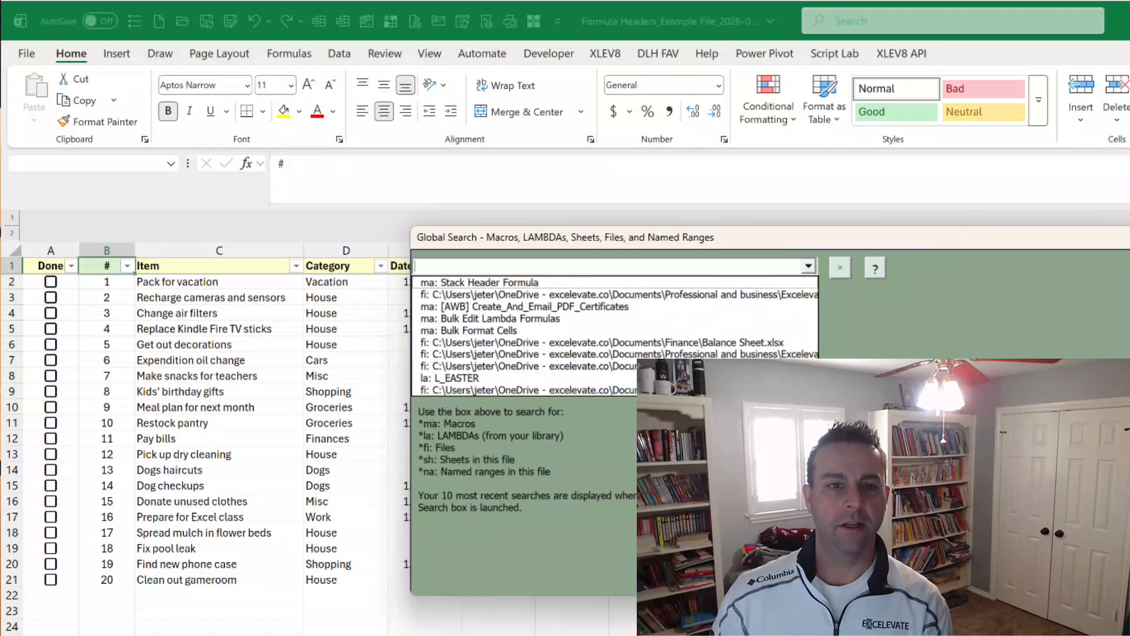
key("Down")
key("Return")
key("Return")
key("Down")
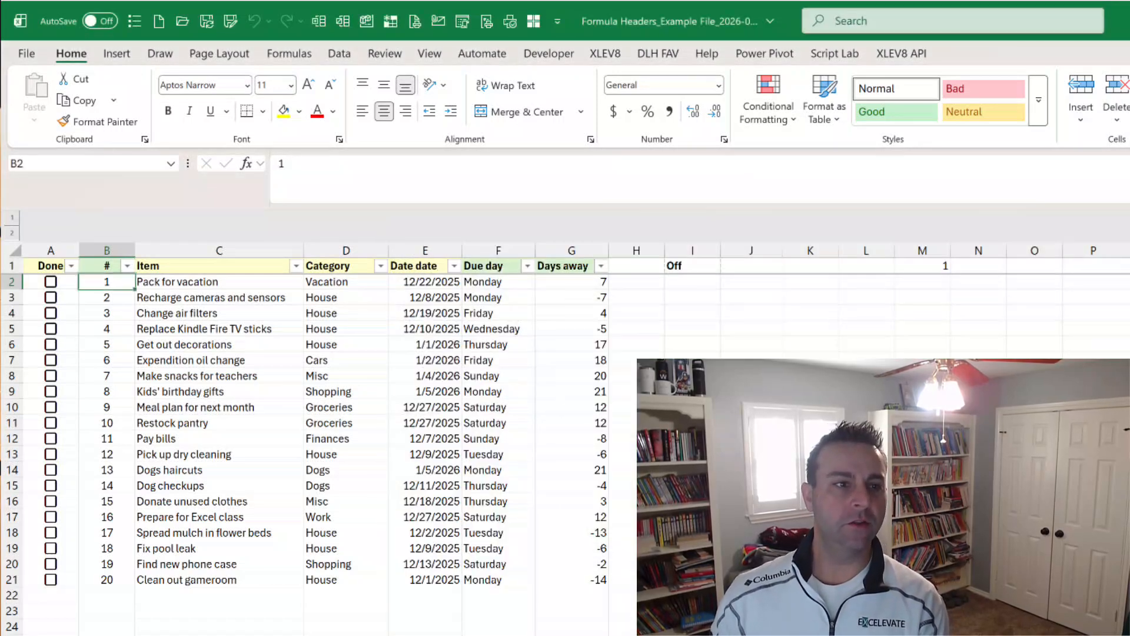
key("ctrl+shift+Down")
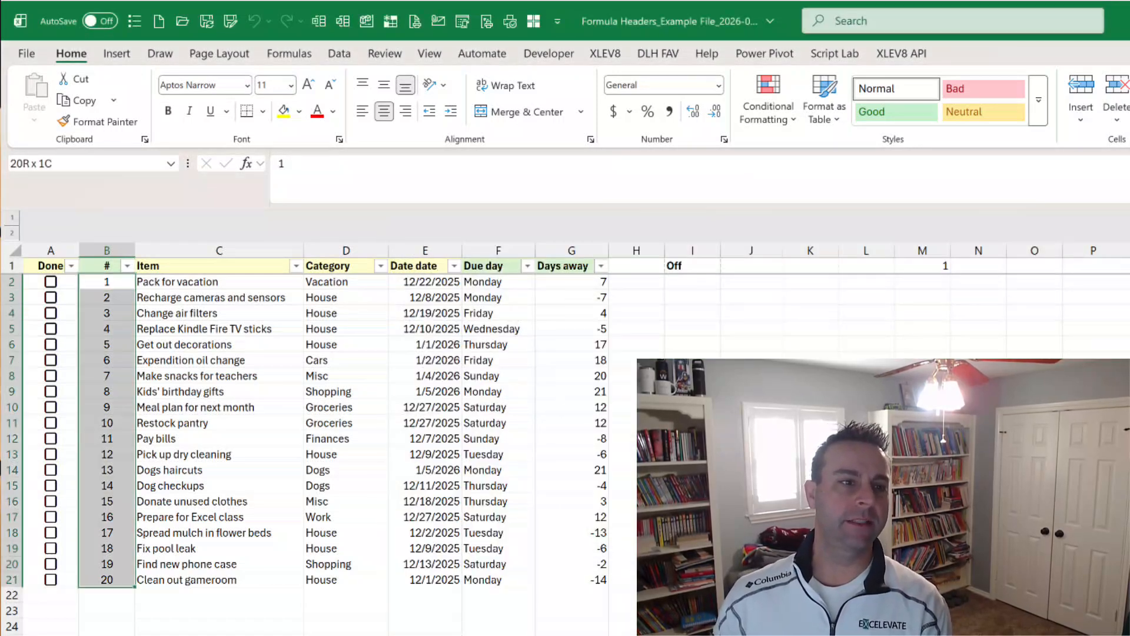
key("shift+BackSpace")
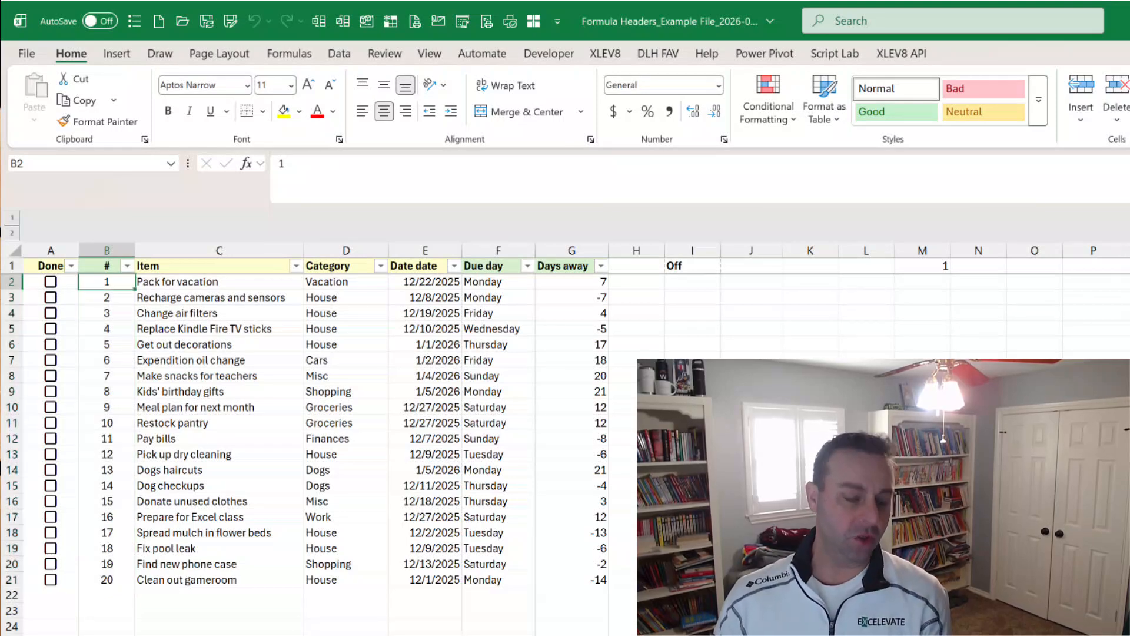
Run Stack Header Formula again on the Days away header G1 and confirm splitting the header and formula out of VSTACK.
key("Right")
key("Right")
key("Right")
key("Right")
key("Right")
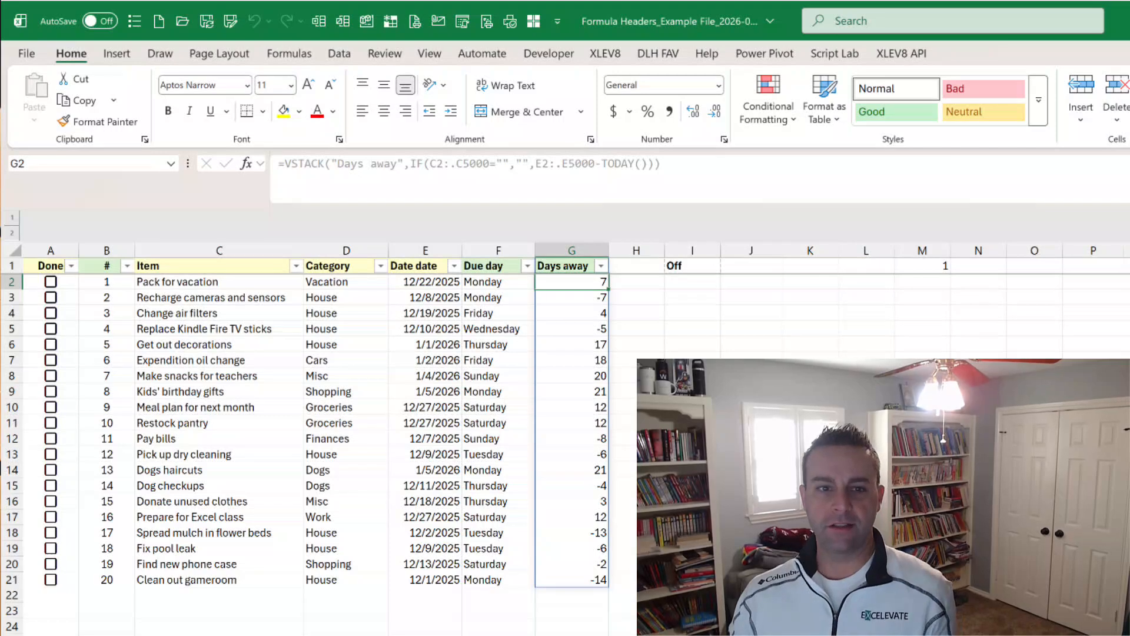
key("Up")
key("ctrl+shift+g")
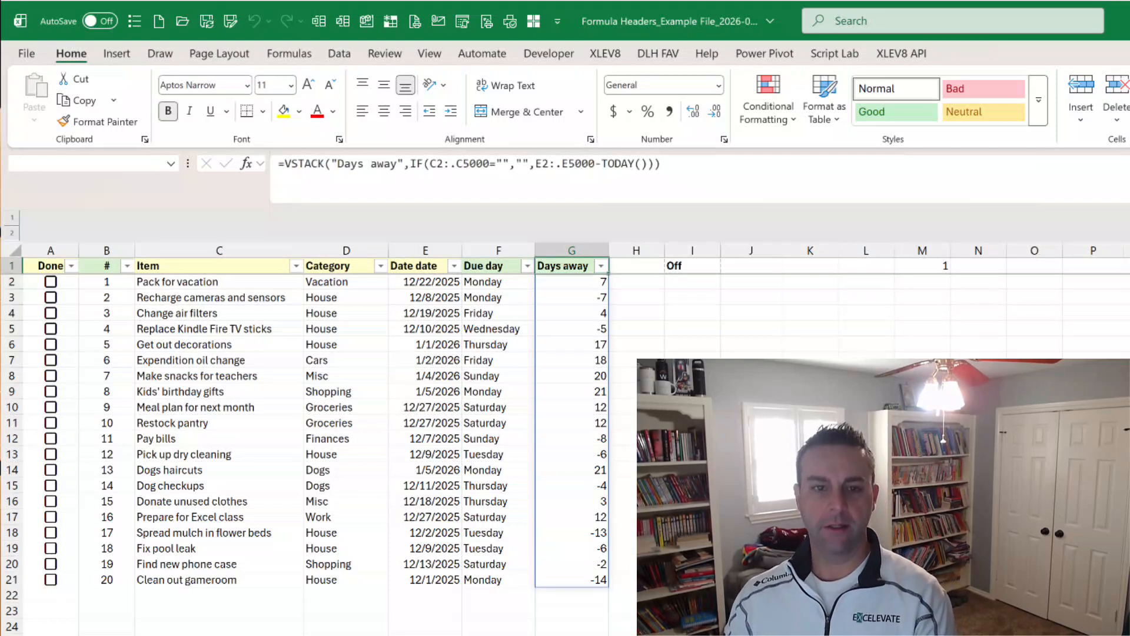
key("Down")
key("Return")
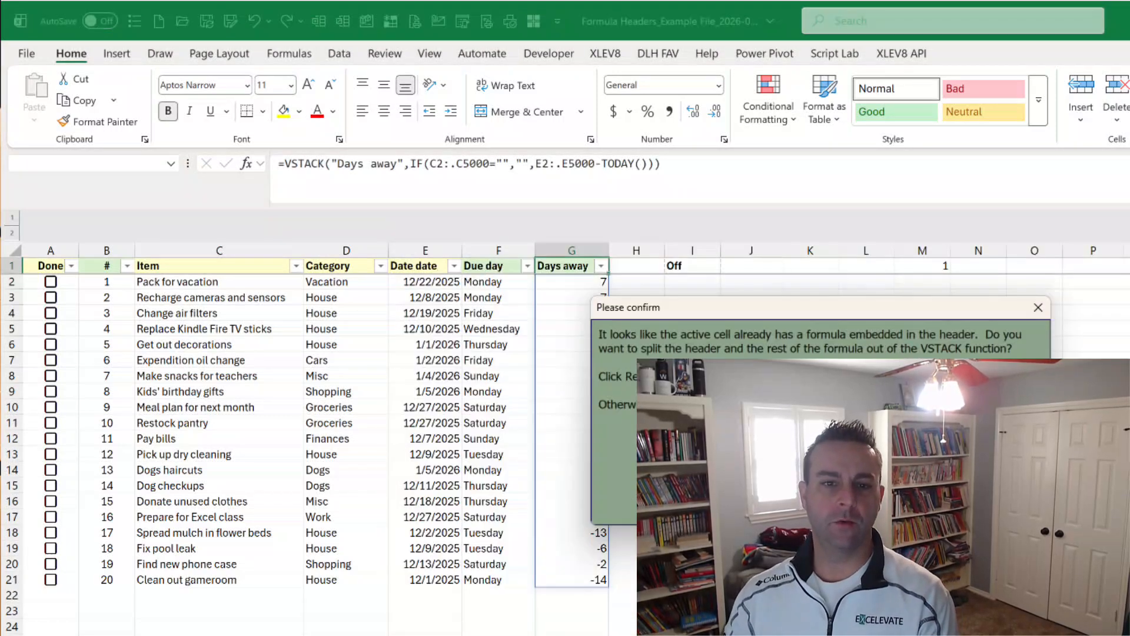
key("Return")
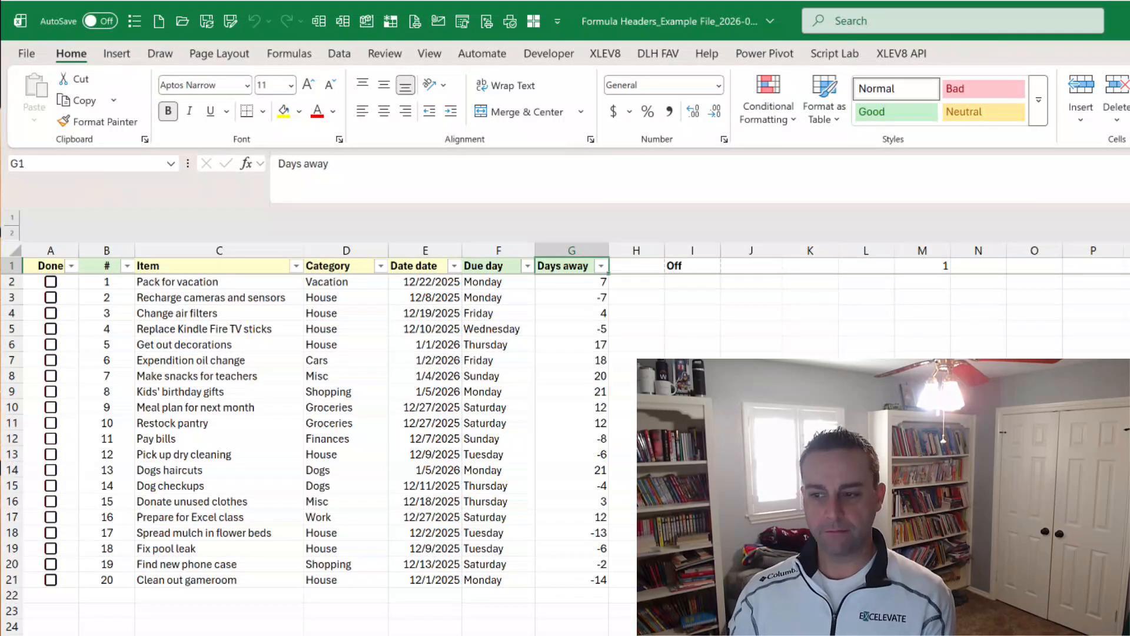